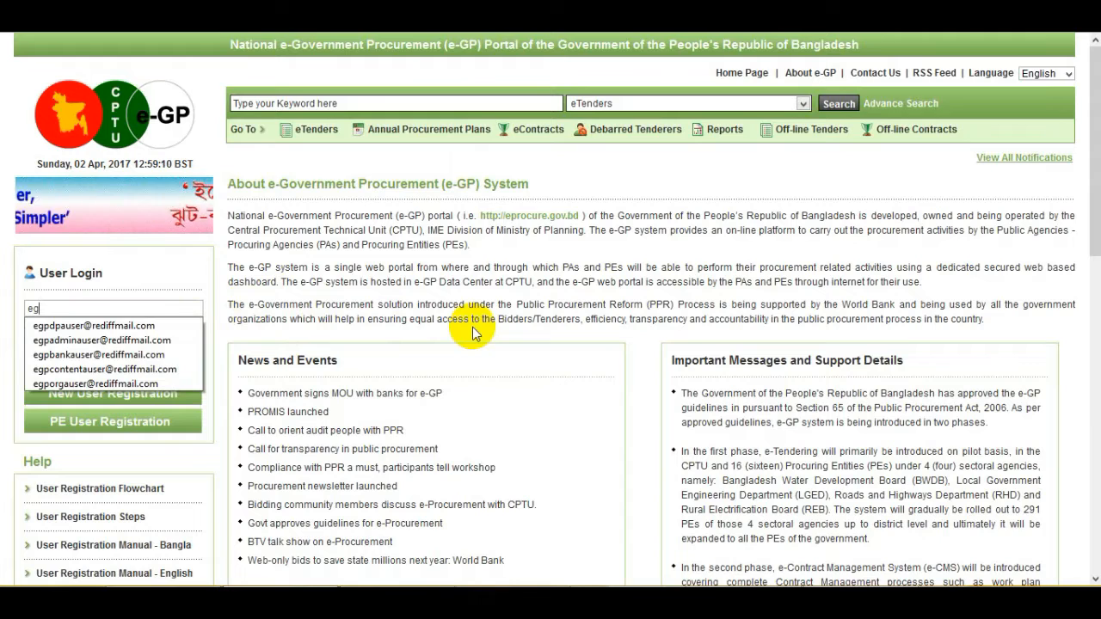
- Log in as the bank admin with the saved login e-mail and the account password
key("Down")
key("Down")
key("Down")
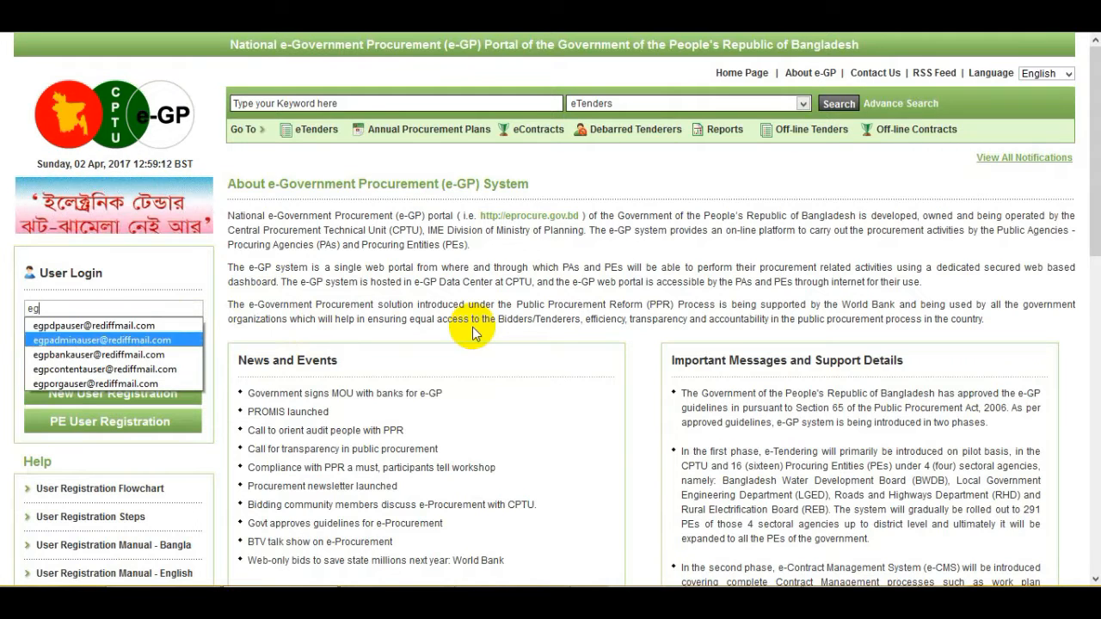
key("Return")
key("Tab")
key("BackSpace")
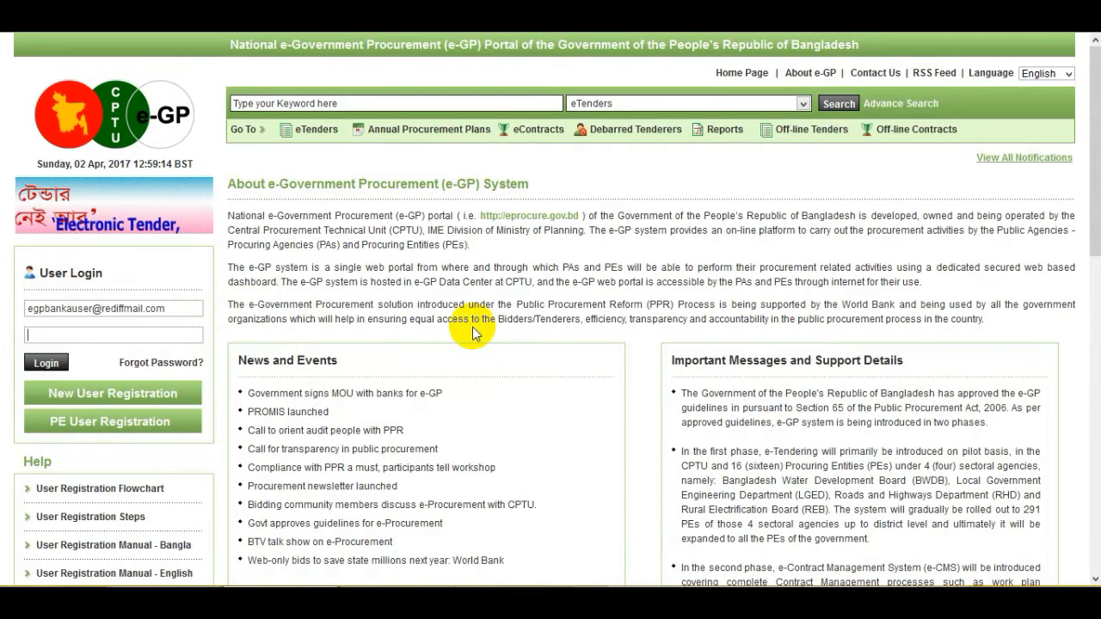
type("••••••••")
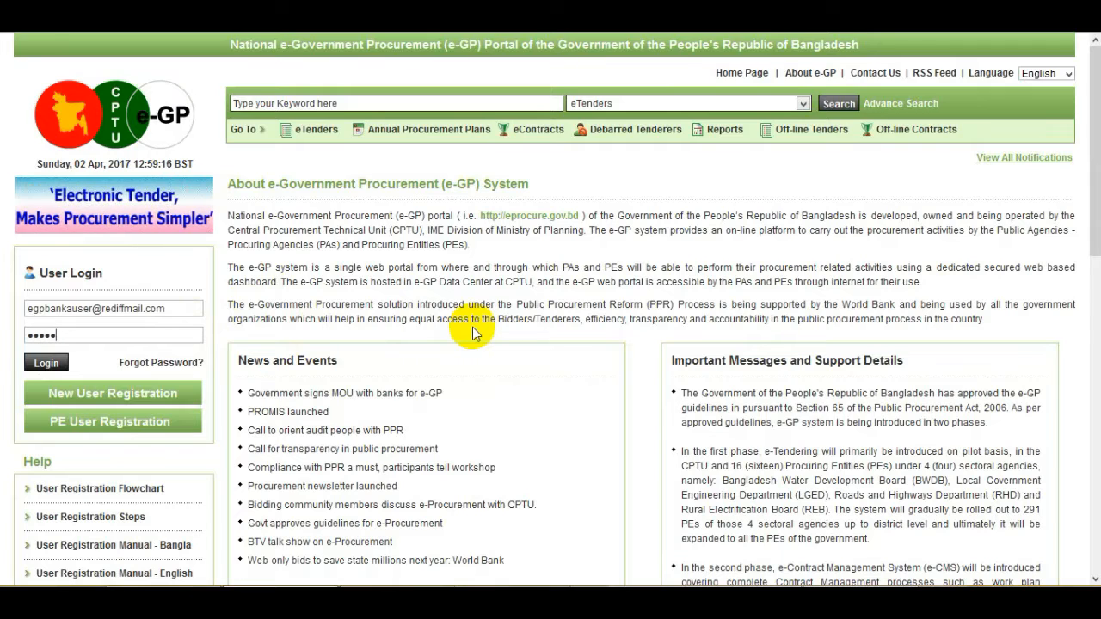
key("Return")
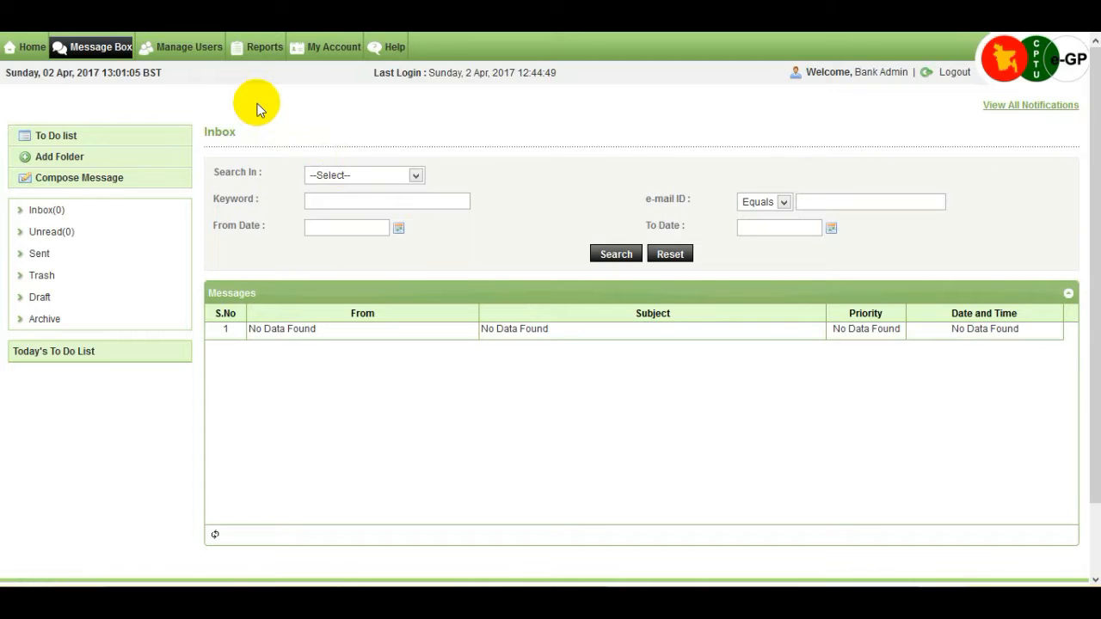
- Open Create Branch Office from Manage Users > Branch Offices
left_click(189, 47)
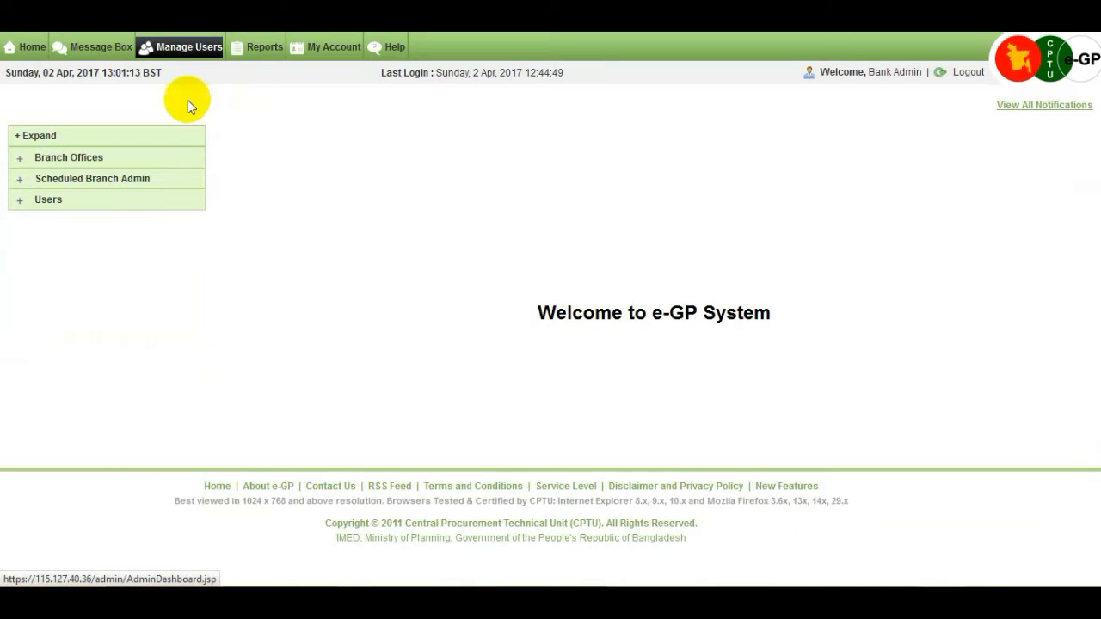
left_click(19, 160)
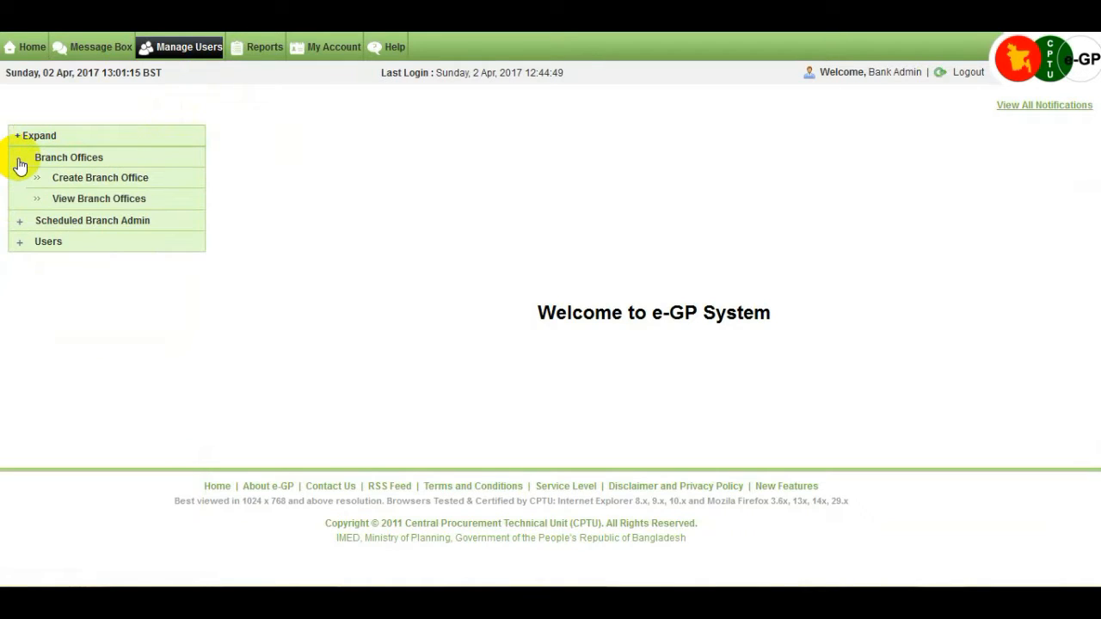
left_click(149, 186)
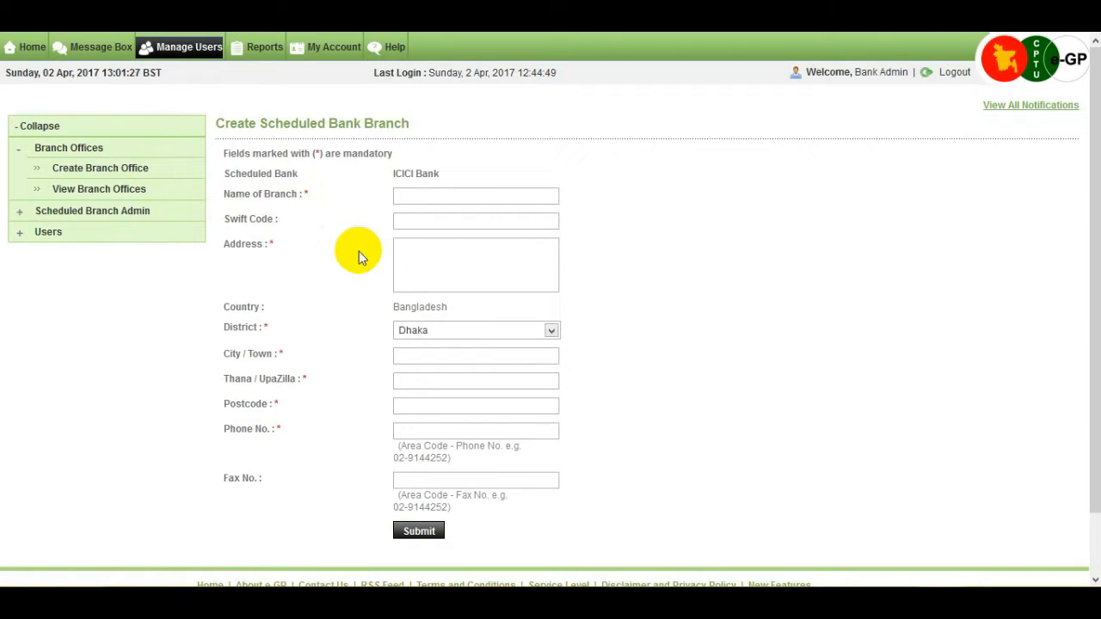
- Enter branch name 'Paltan Branch', swift code 3254 and address 'Paltan'
left_click(459, 194)
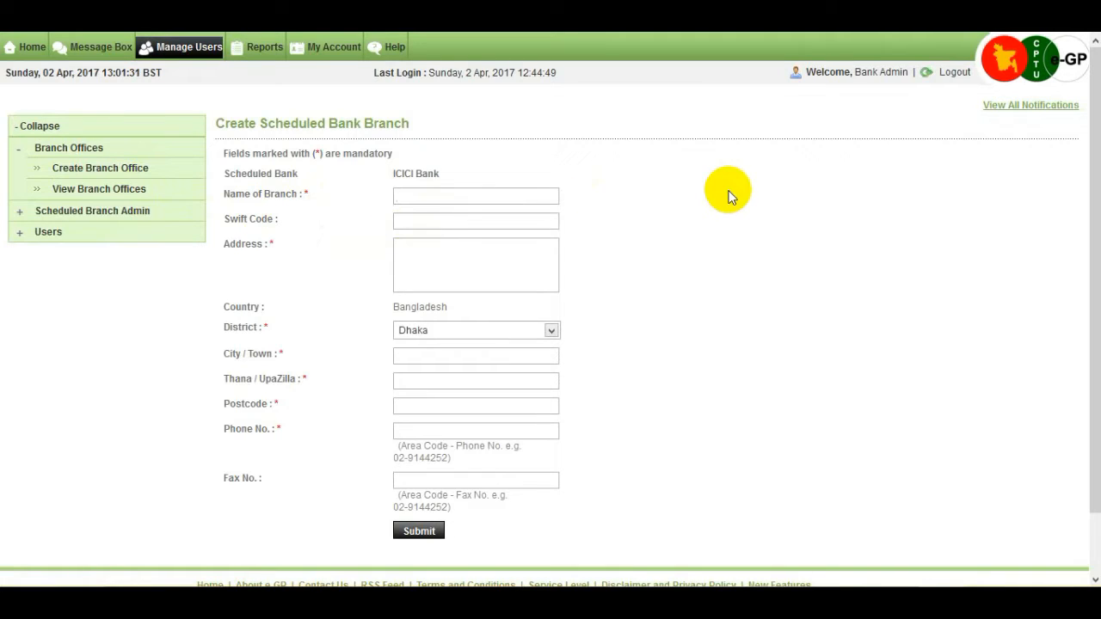
type("P")
type("altan ")
type("Bar")
key("BackSpace")
key("BackSpace")
type("ranch")
left_click(533, 221)
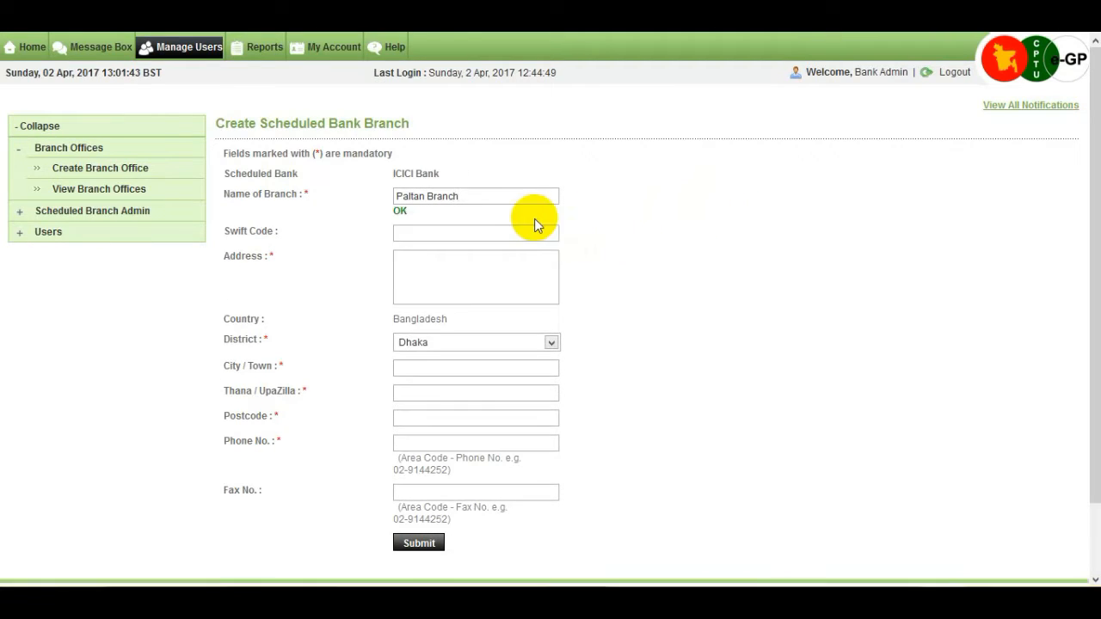
type("3254")
left_click(448, 280)
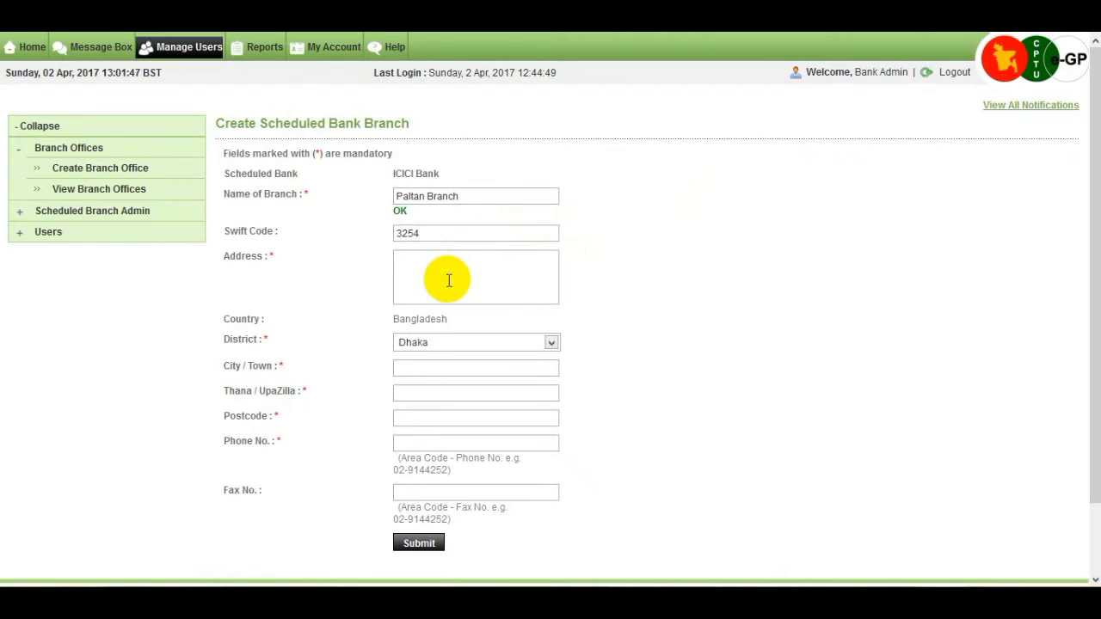
type("Paltan")
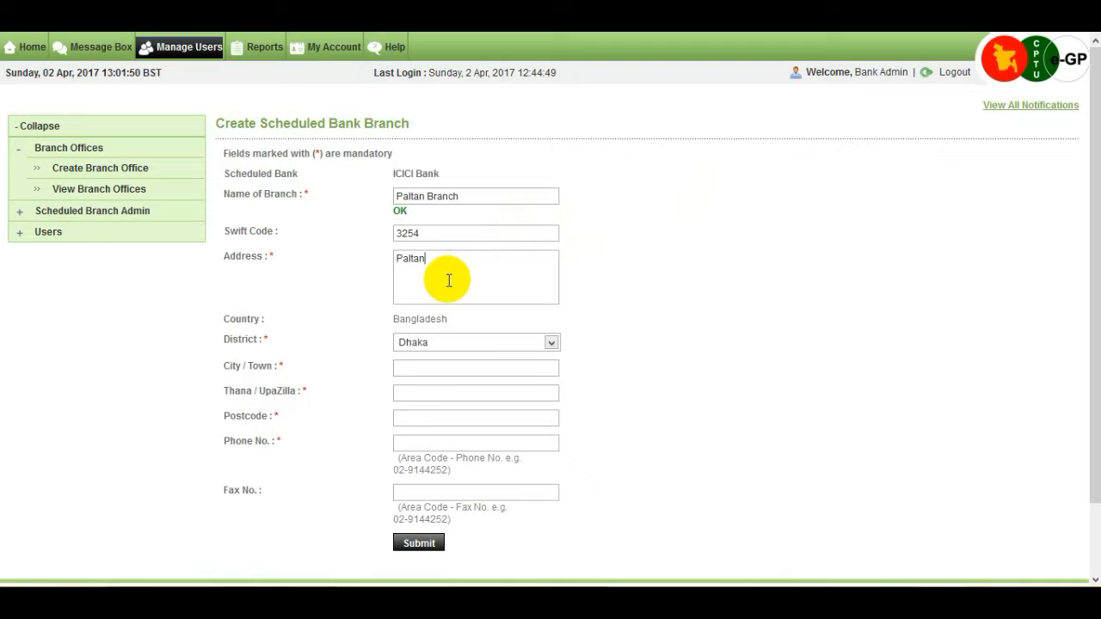
- Set city Dhaka, thana Paltan, postcode 1000, fill the branch phone number, and submit
left_click(437, 365)
type("d")
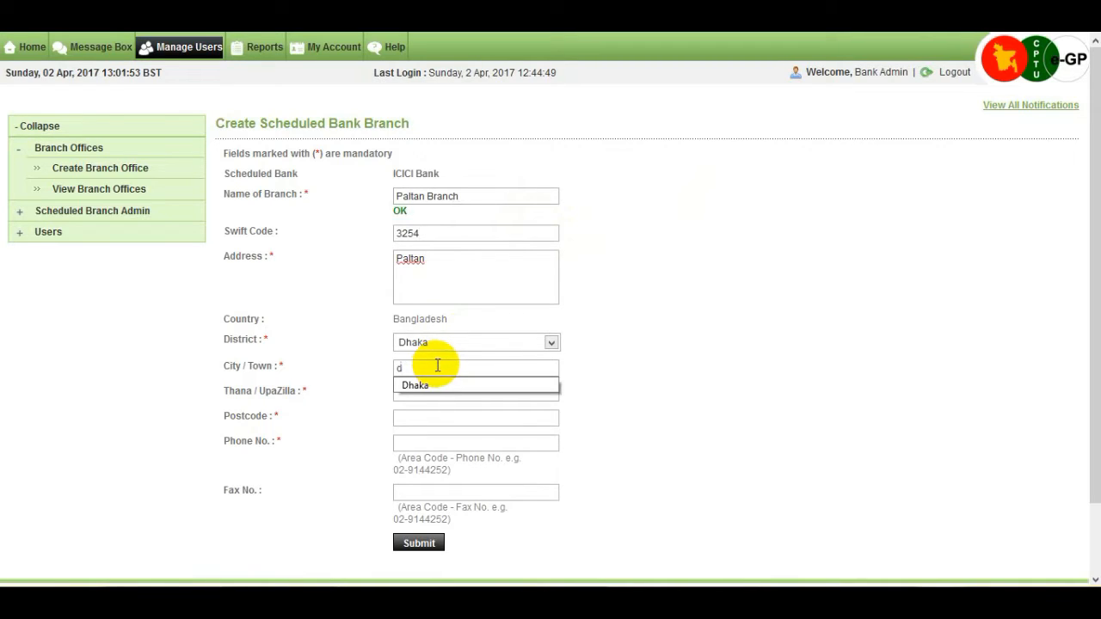
left_click(434, 385)
left_click(430, 395)
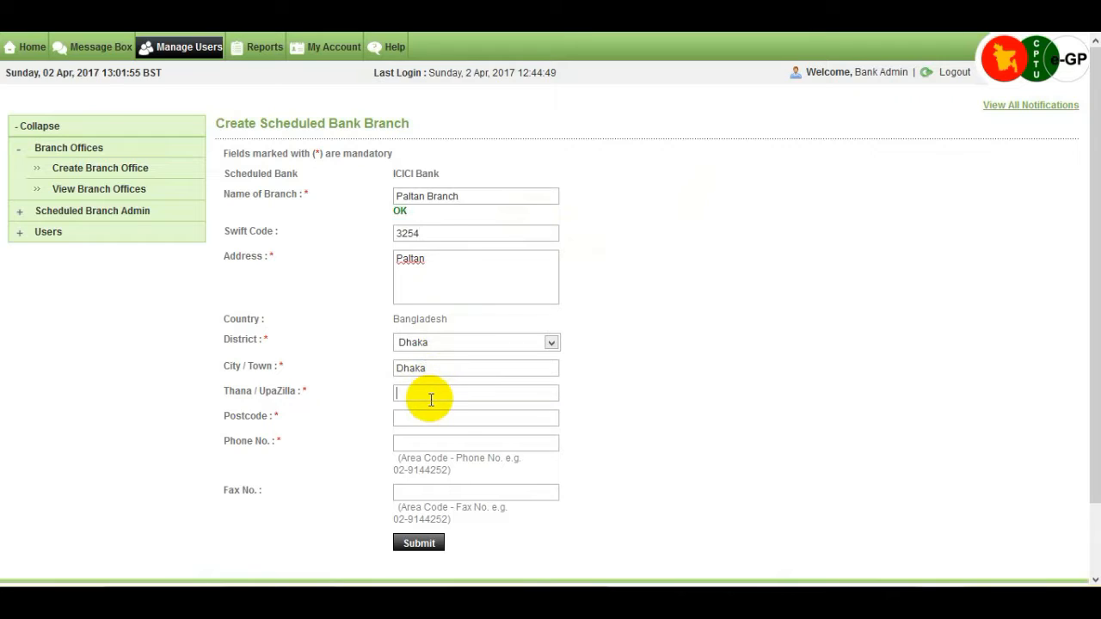
type("paltan")
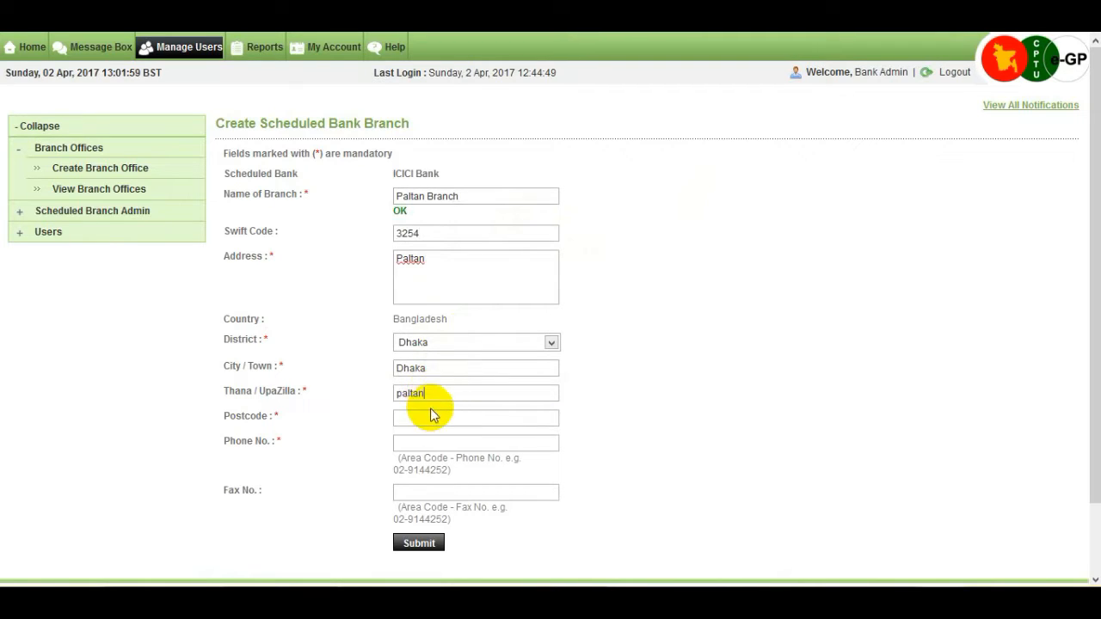
left_click(433, 417)
type("100")
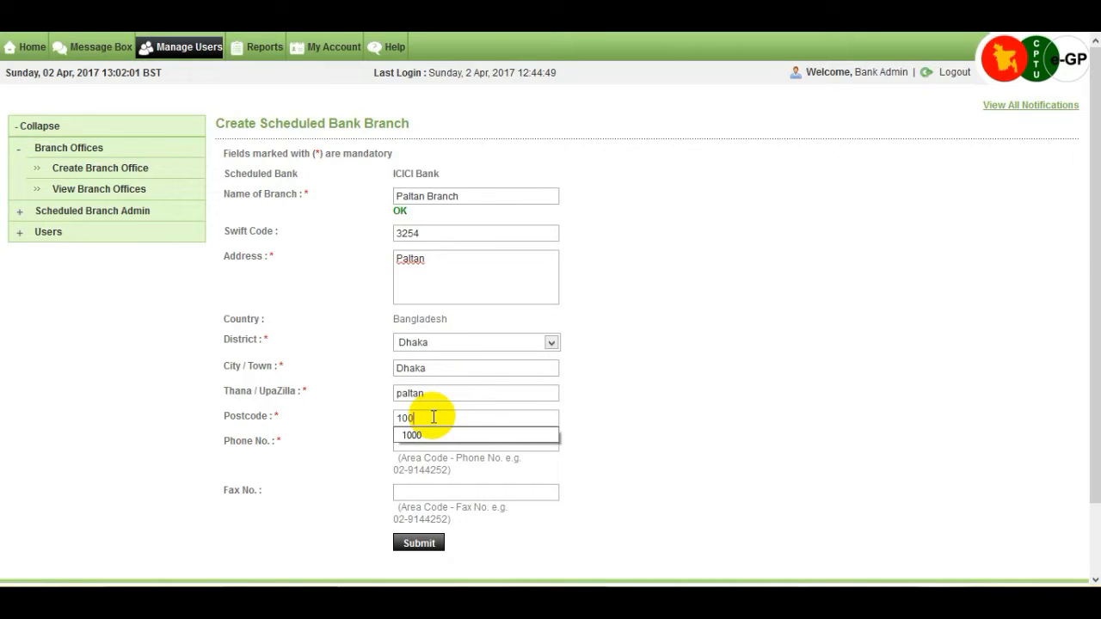
left_click(445, 435)
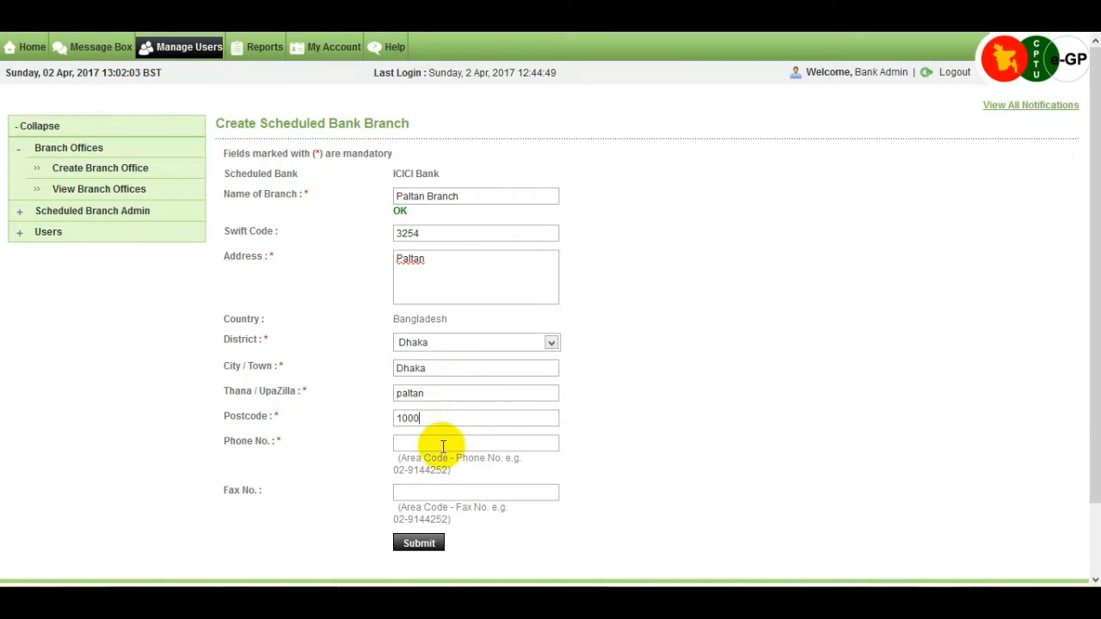
left_click(442, 443)
type("02")
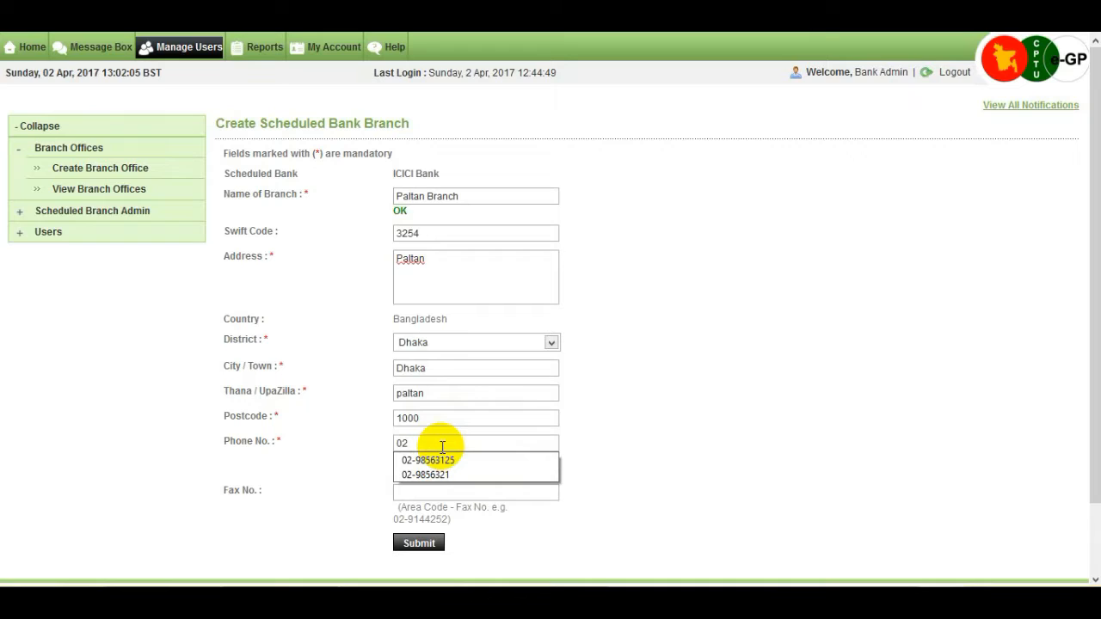
left_click(442, 460)
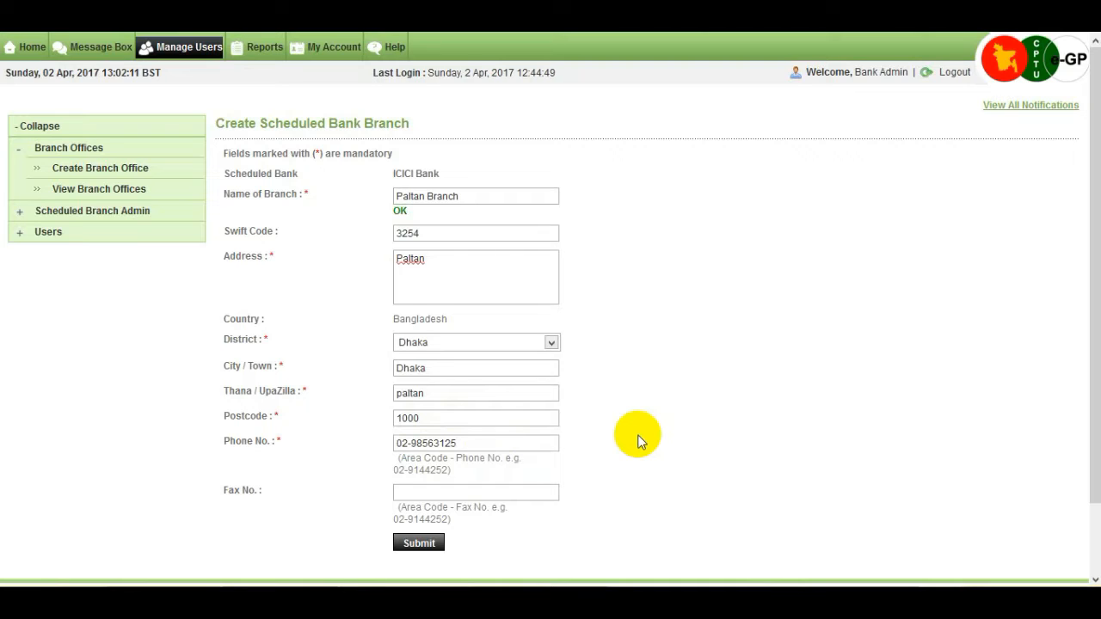
left_click(430, 551)
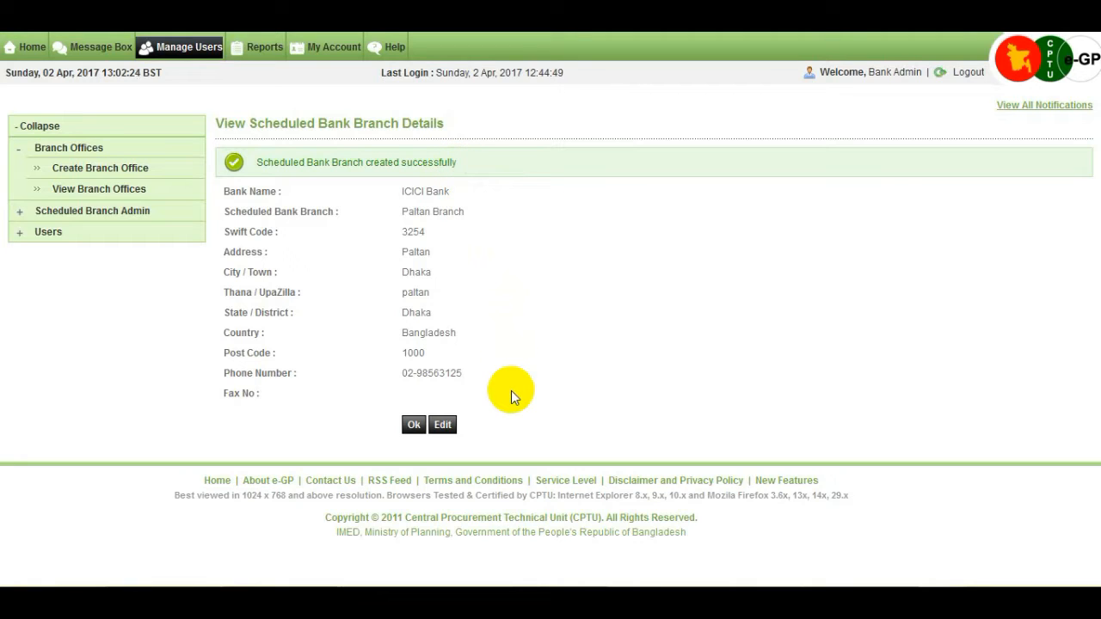
- Edit the Paltan Branch phone number, replacing the wrong digits with 56, and update
left_click(444, 426)
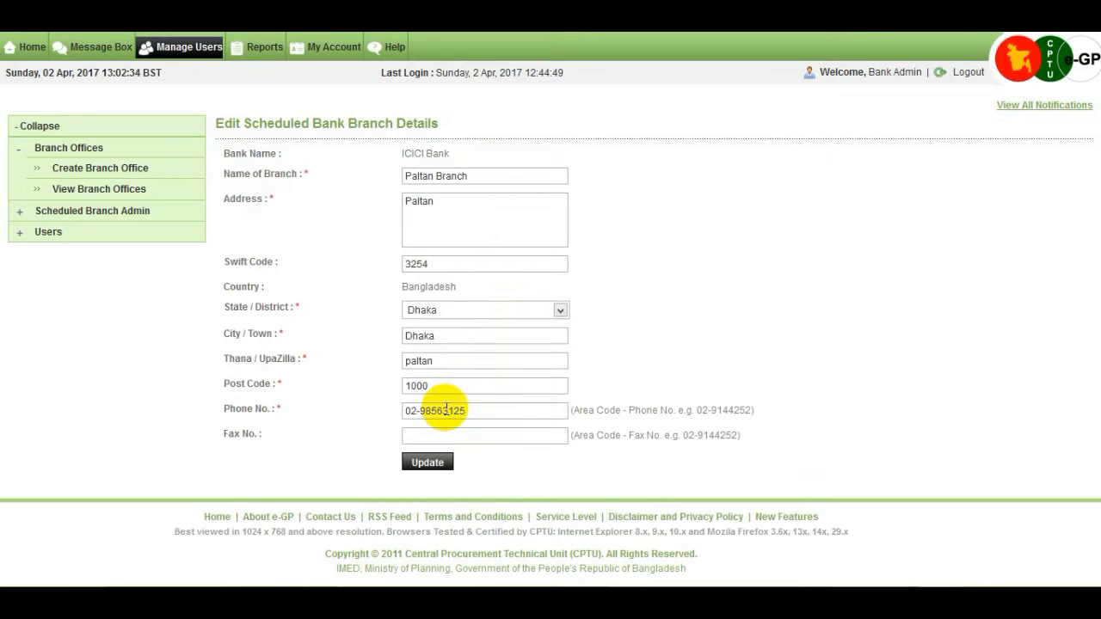
left_click_drag(446, 410, 430, 411)
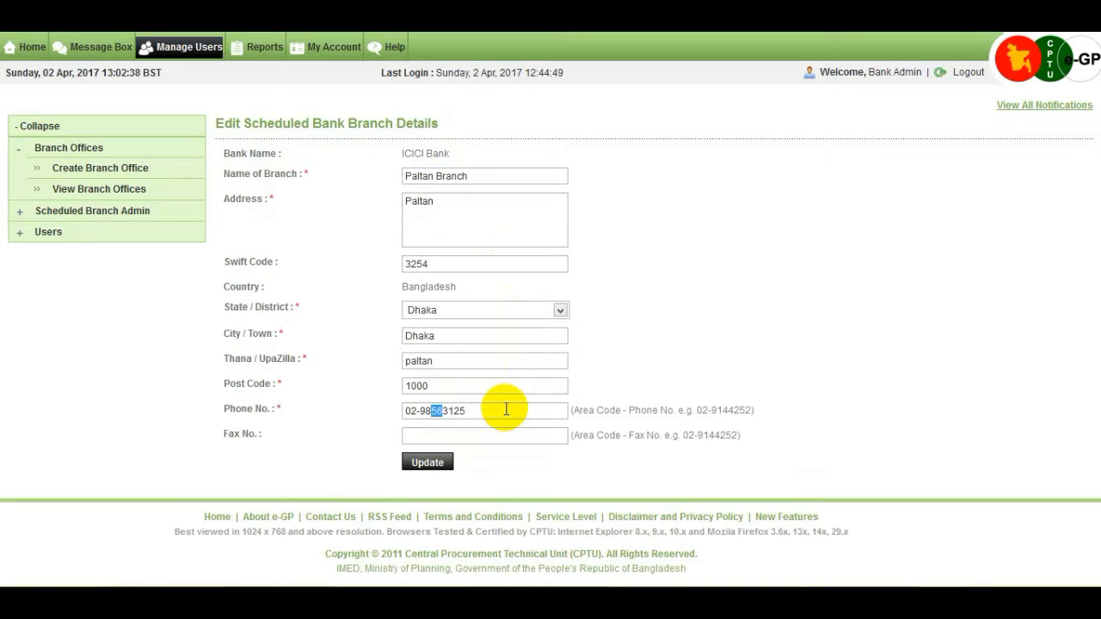
key("BackSpace")
key("BackSpace")
type("56")
left_click(427, 464)
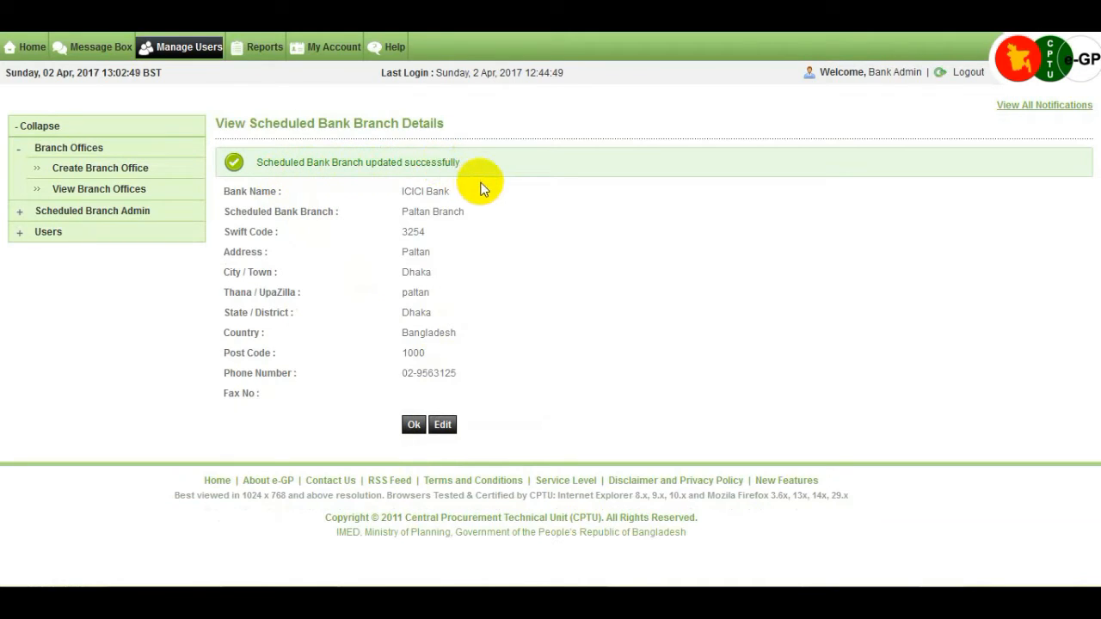
left_click(17, 219)
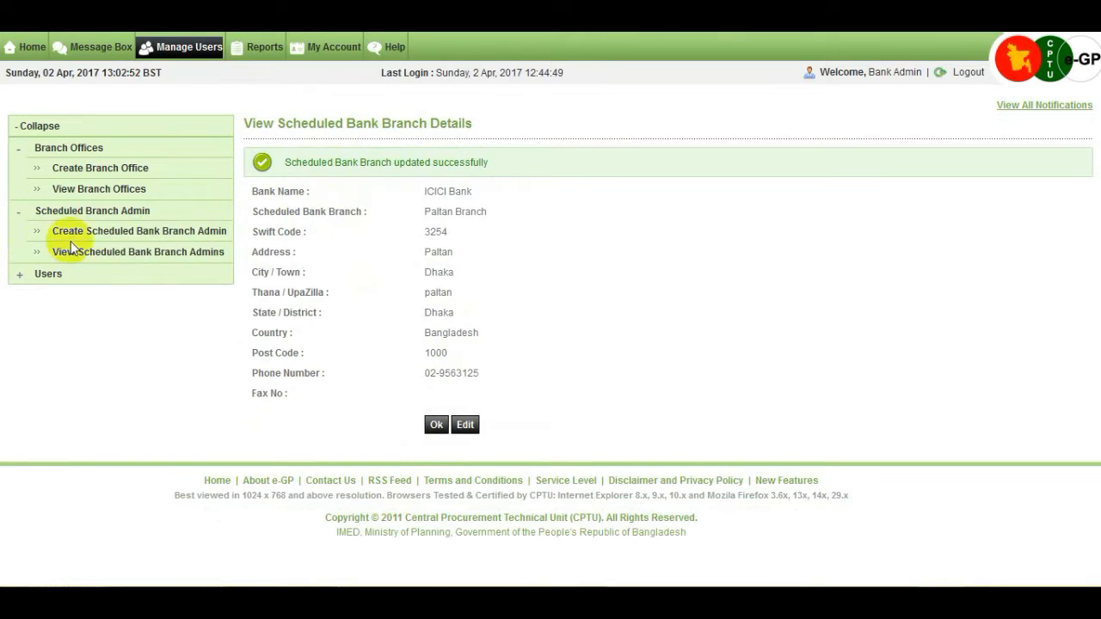
- Start a new branch admin for Paltan Branch and enter the admin's e-mail address
left_click(119, 232)
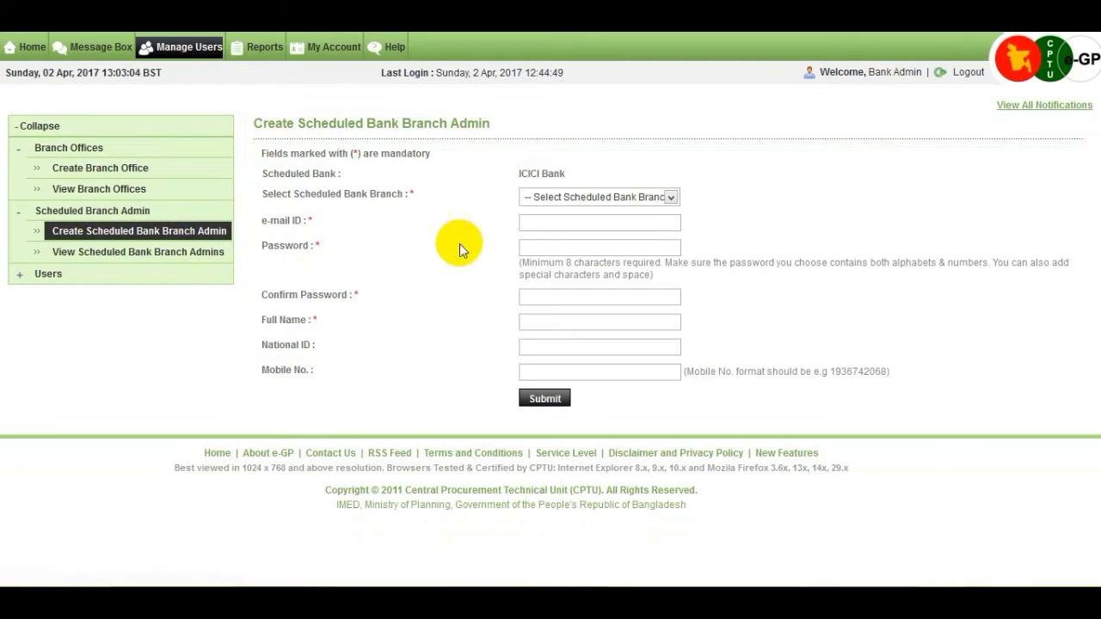
left_click(667, 199)
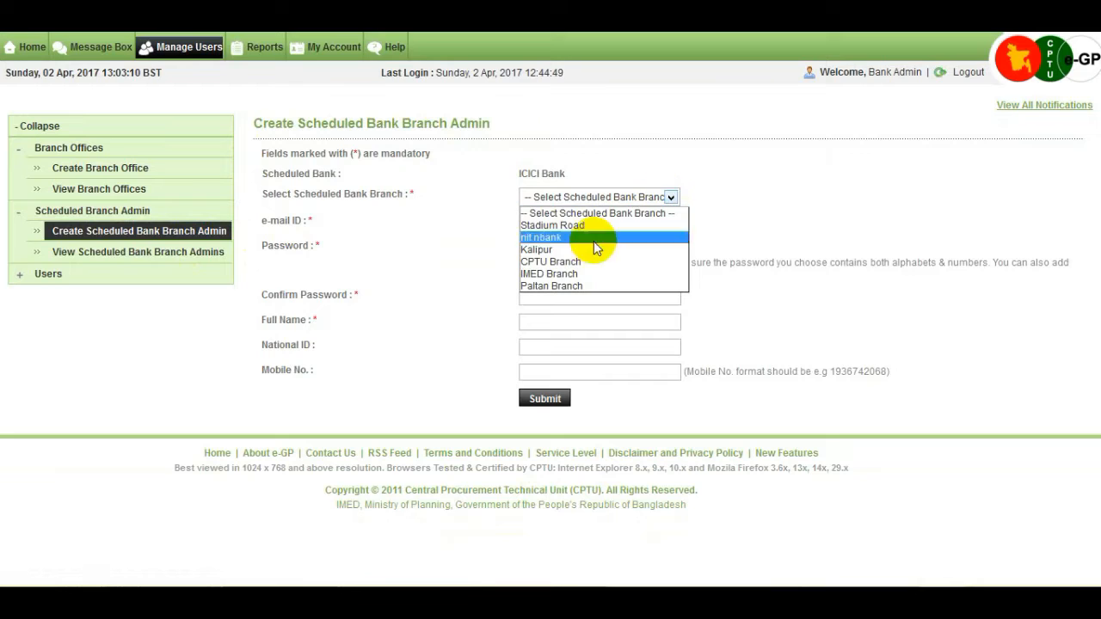
left_click(561, 286)
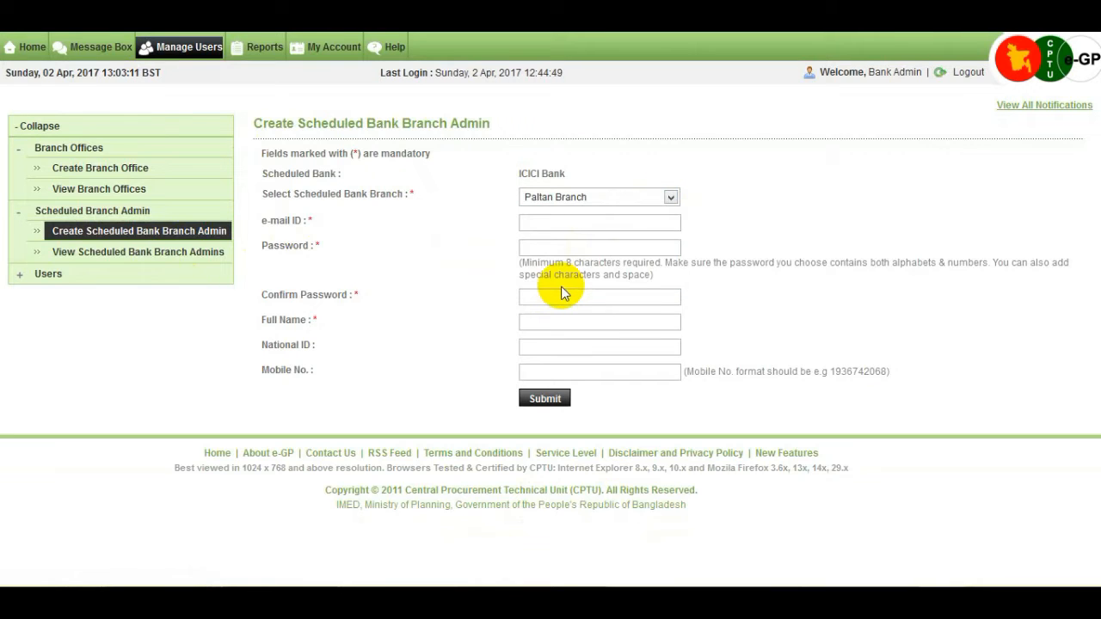
left_click(562, 223)
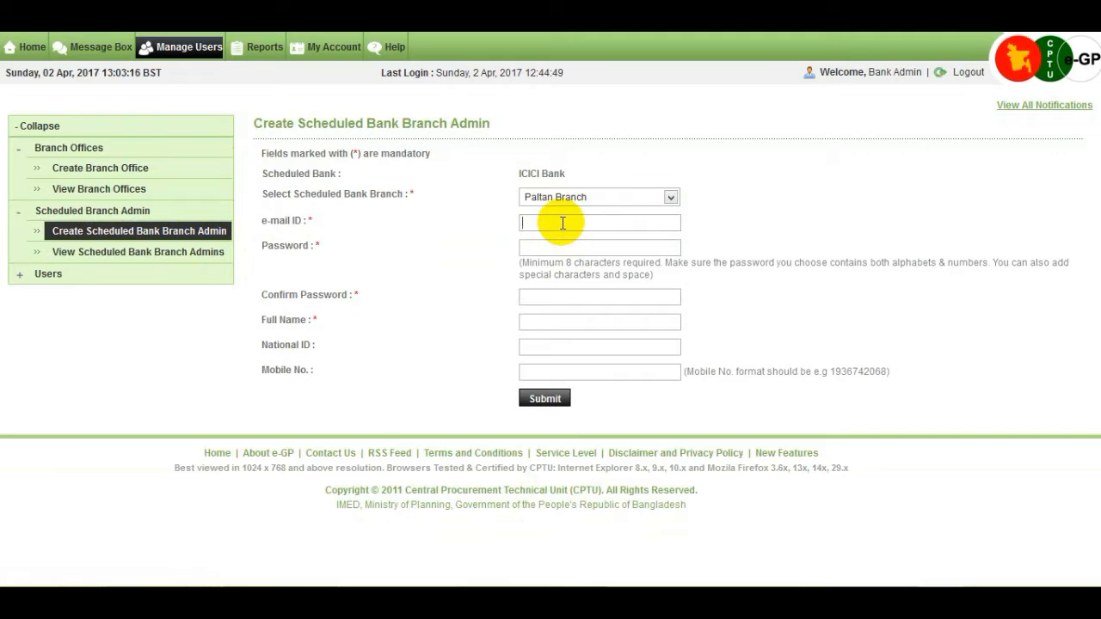
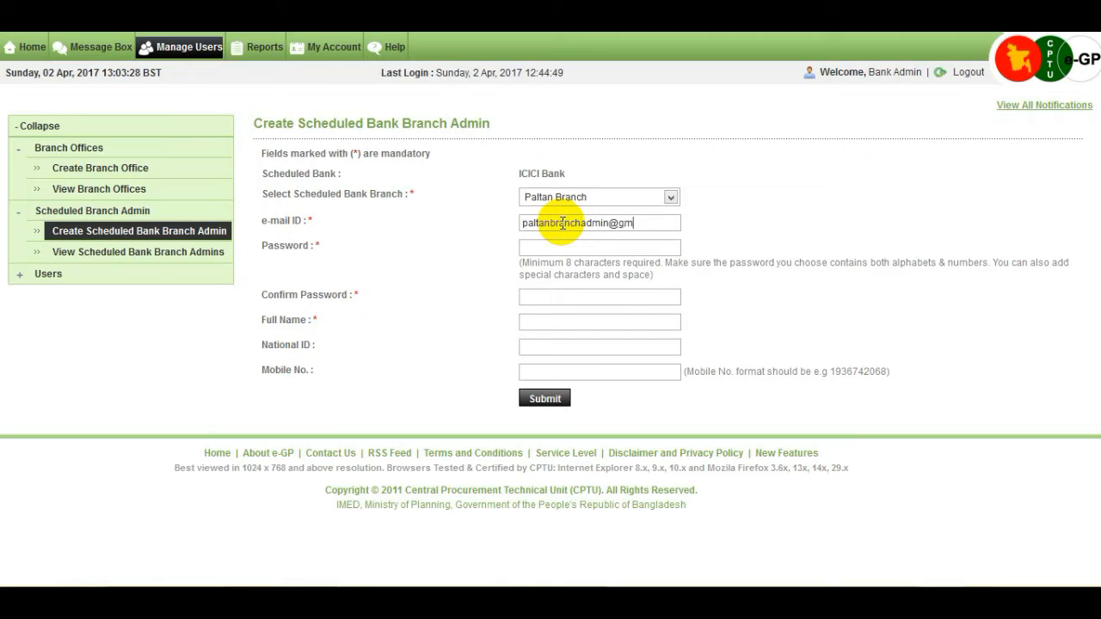
- Enter and confirm the admin password, then type the admin's full name
left_click(563, 247)
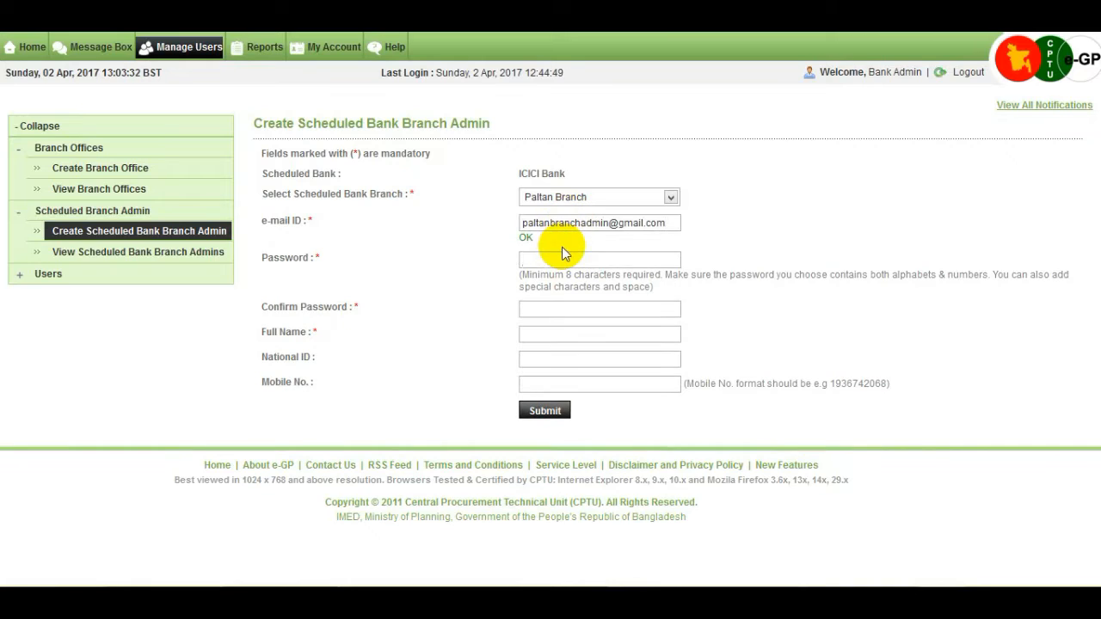
type("•••••••")
left_click(557, 307)
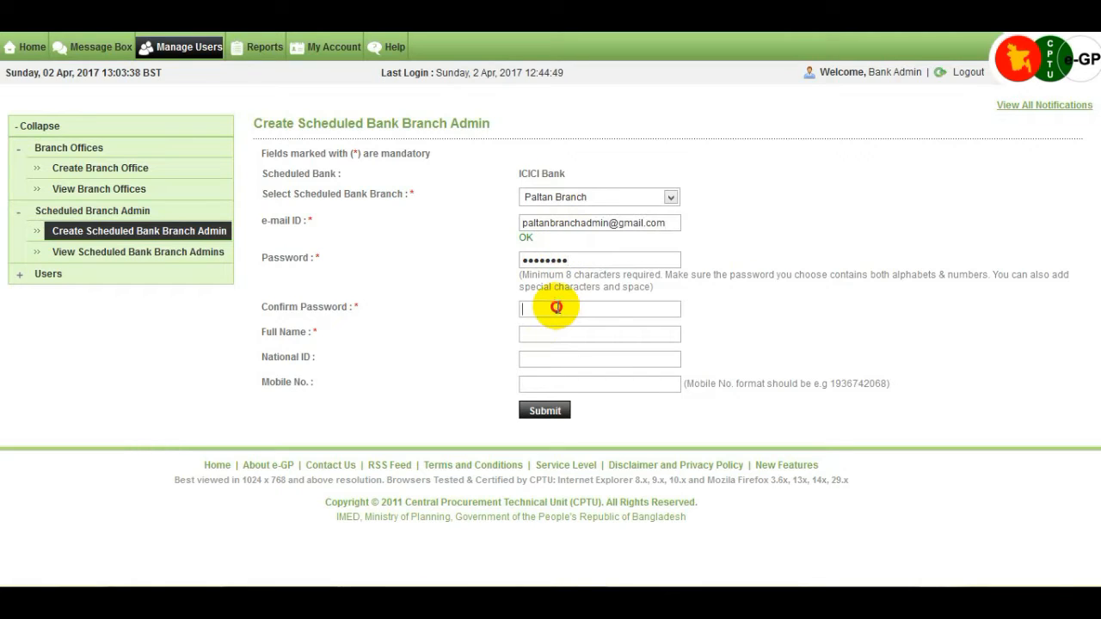
type("••••••••")
key("Tab")
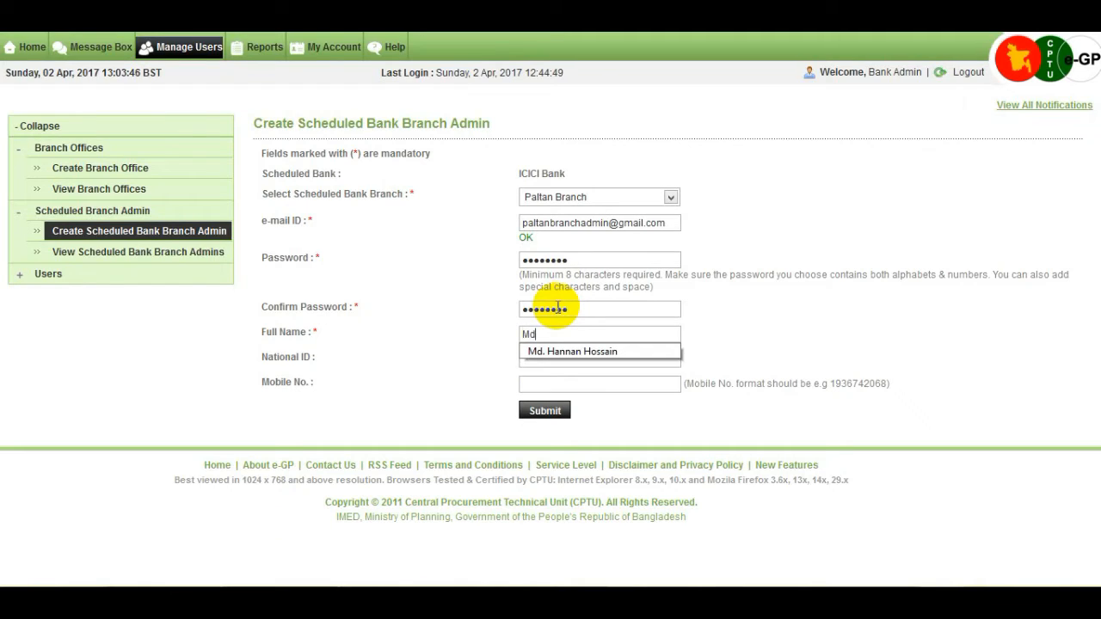
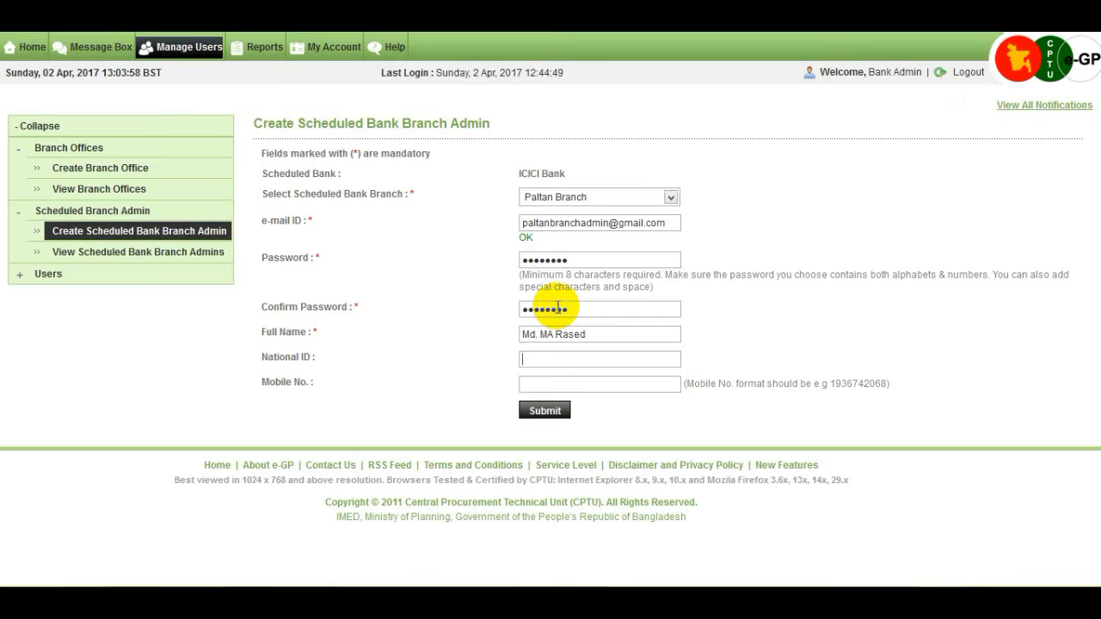
- Submit the Paltan Branch admin and accept the success message to view the admins list
left_click(544, 410)
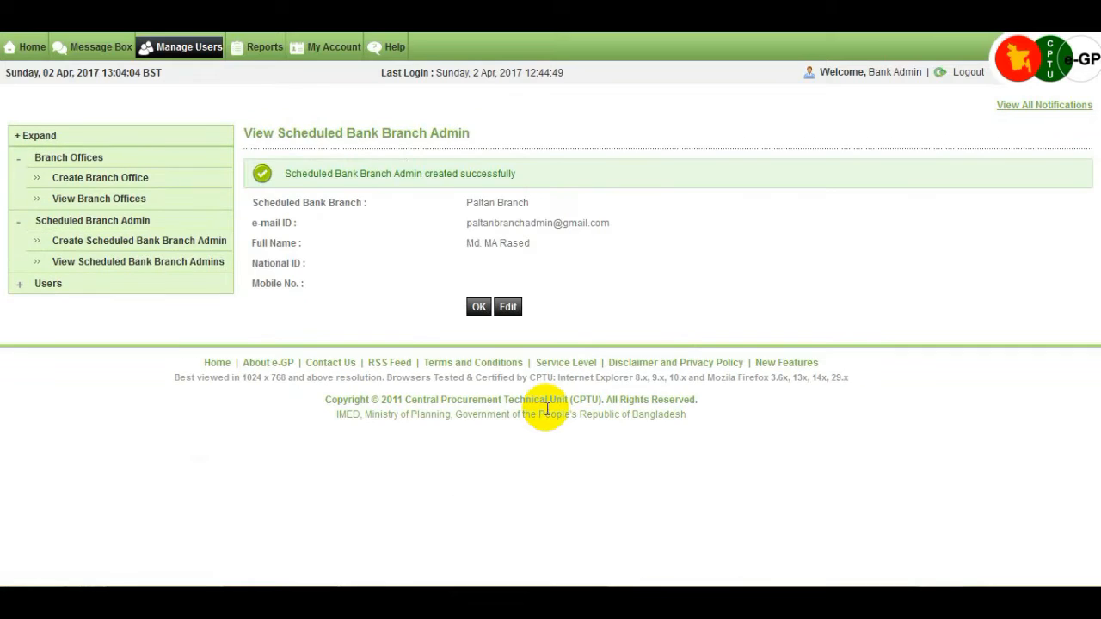
left_click(477, 309)
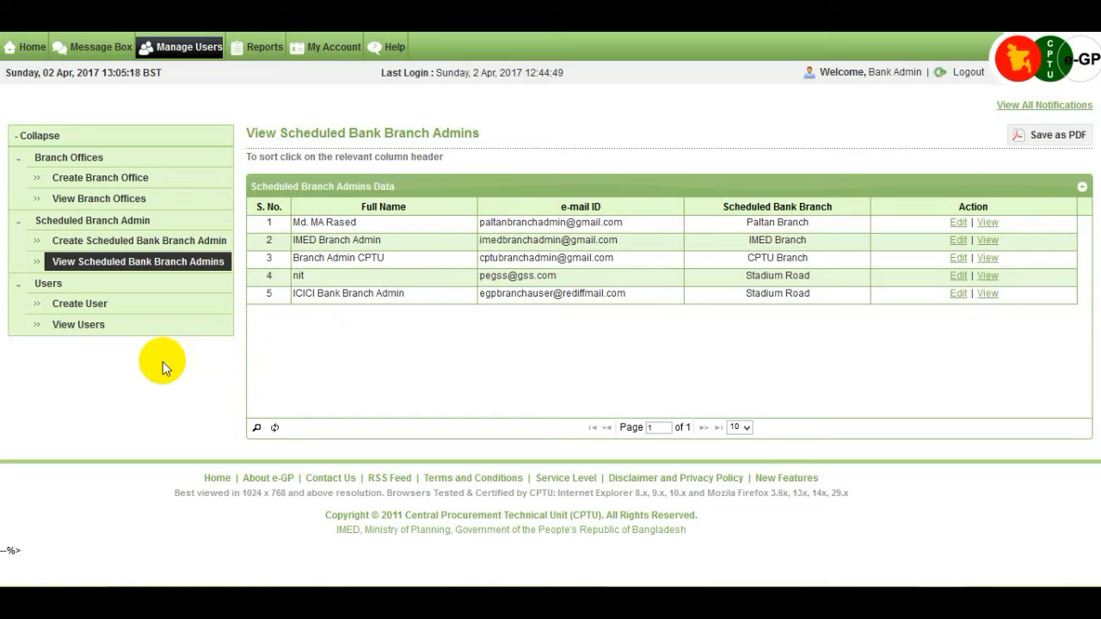
- Start a new branch user for Paltan Branch and enter the user's e-mail address
left_click(120, 306)
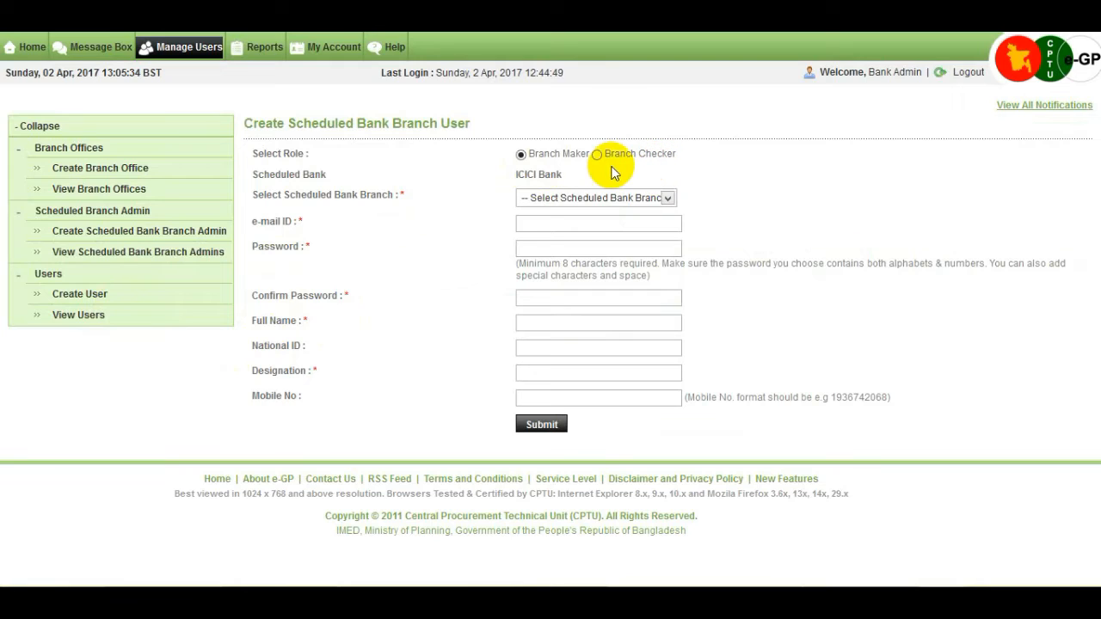
left_click(577, 203)
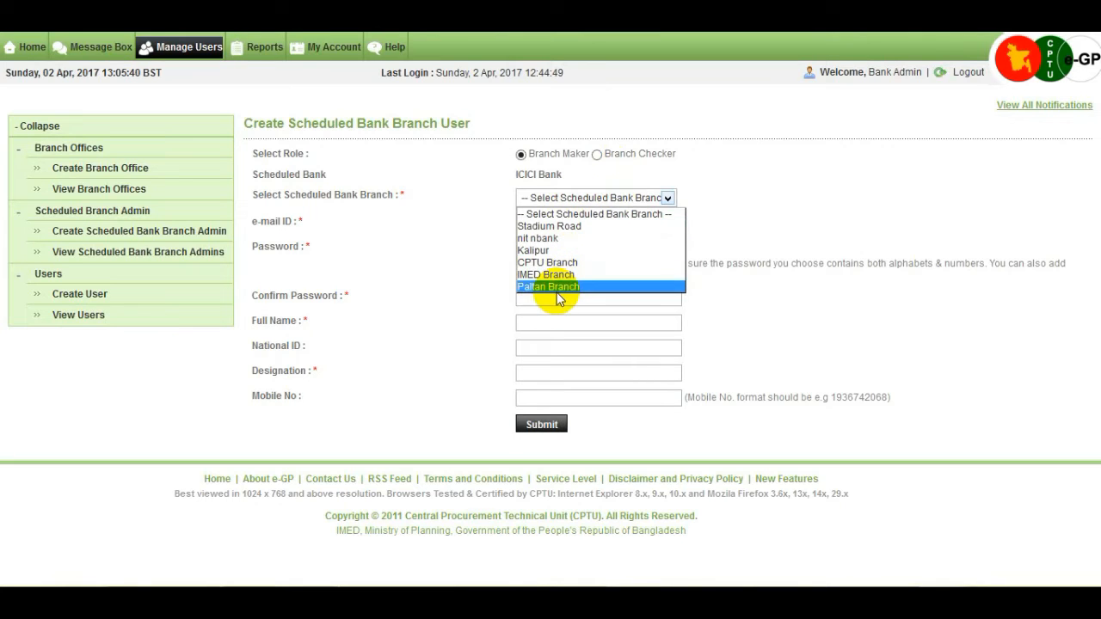
left_click(557, 294)
left_click(559, 226)
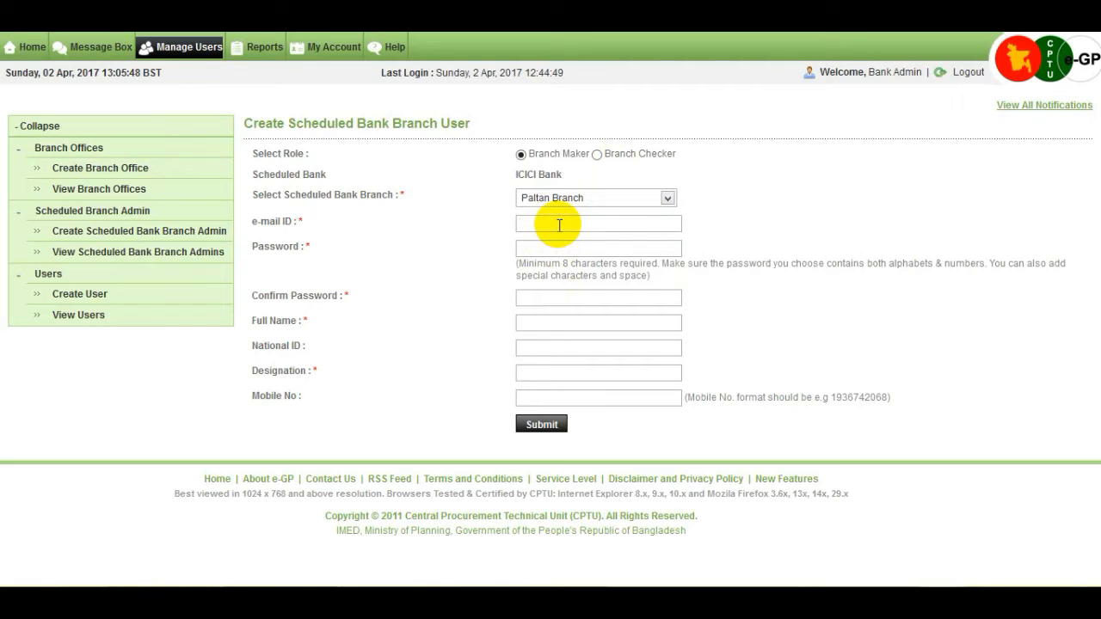
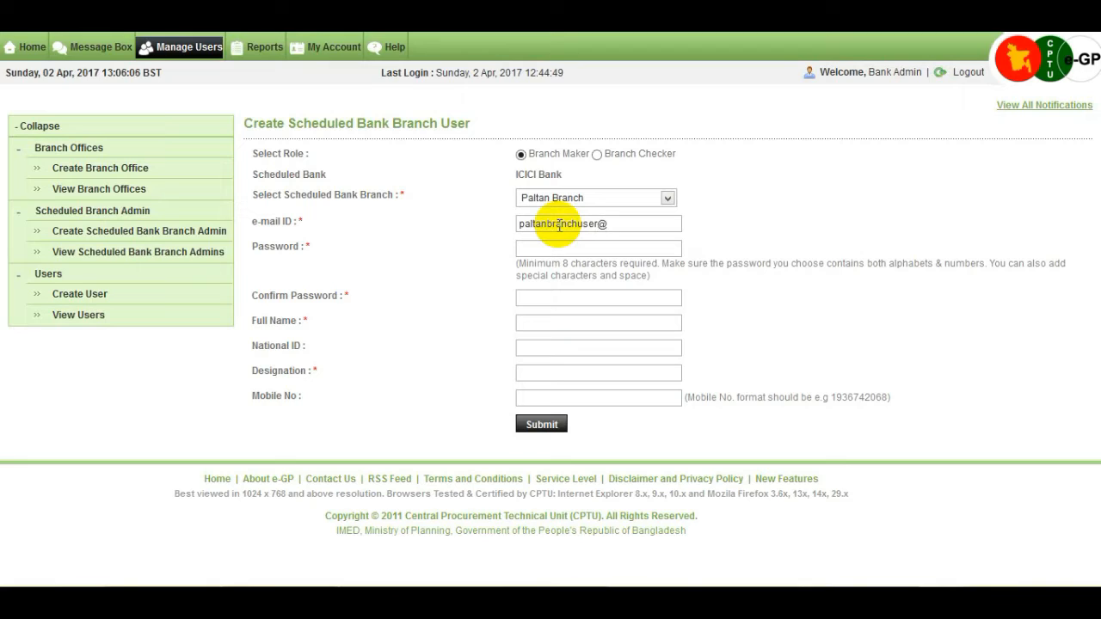
- Enter and confirm the password, the user's full name, designation 'Executive Officer', and submit
key("Tab")
type("1234")
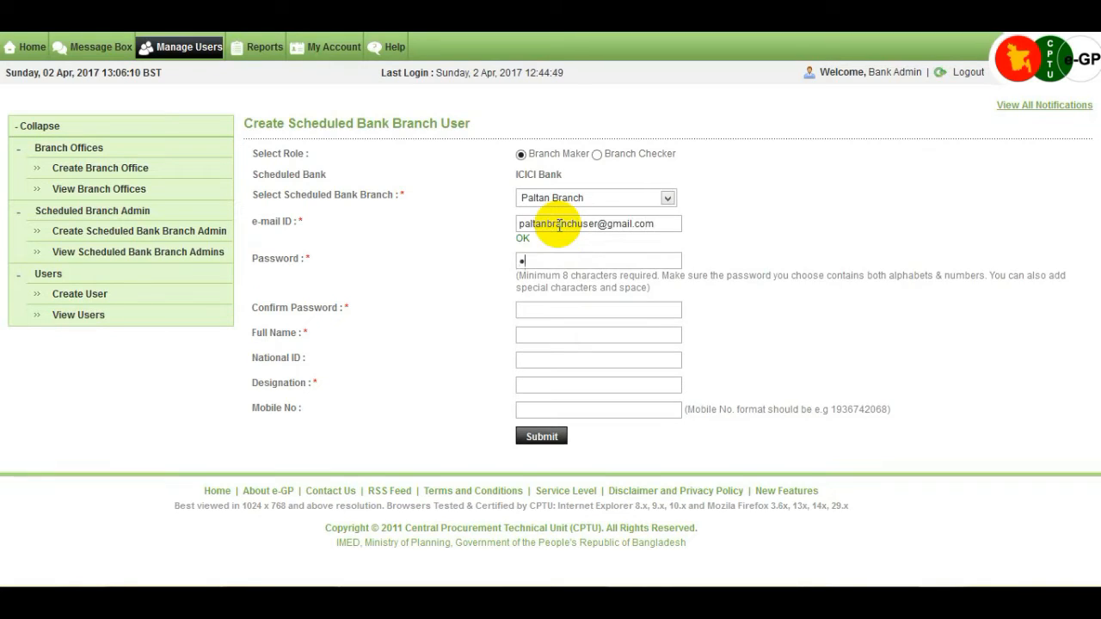
type("5678")
key("Tab")
type("12345678")
key("Tab")
type("Mr")
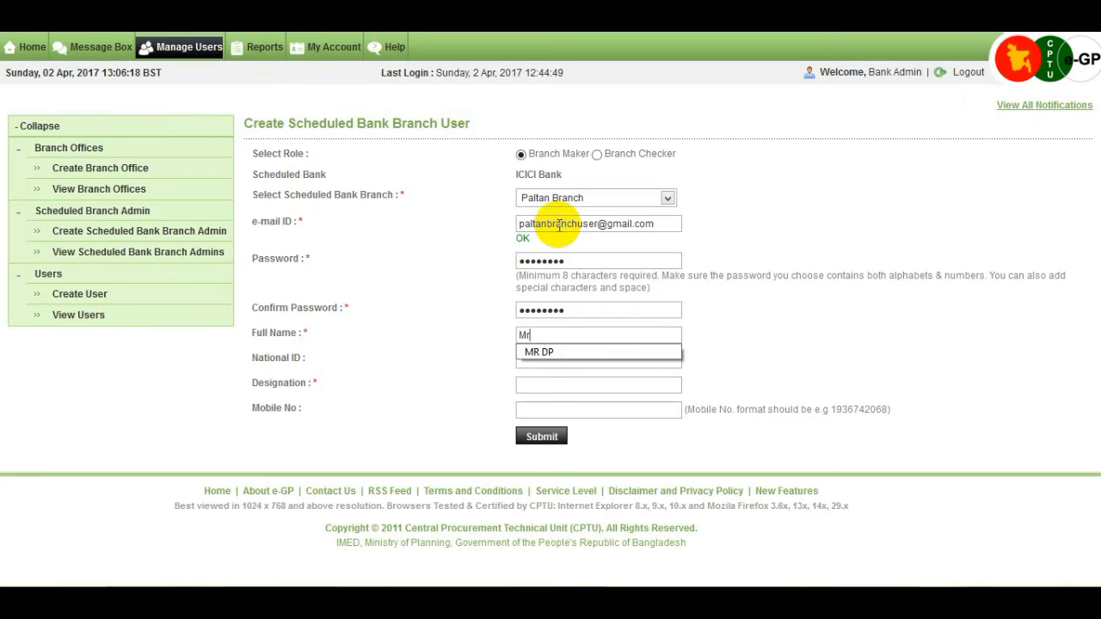
type(". ")
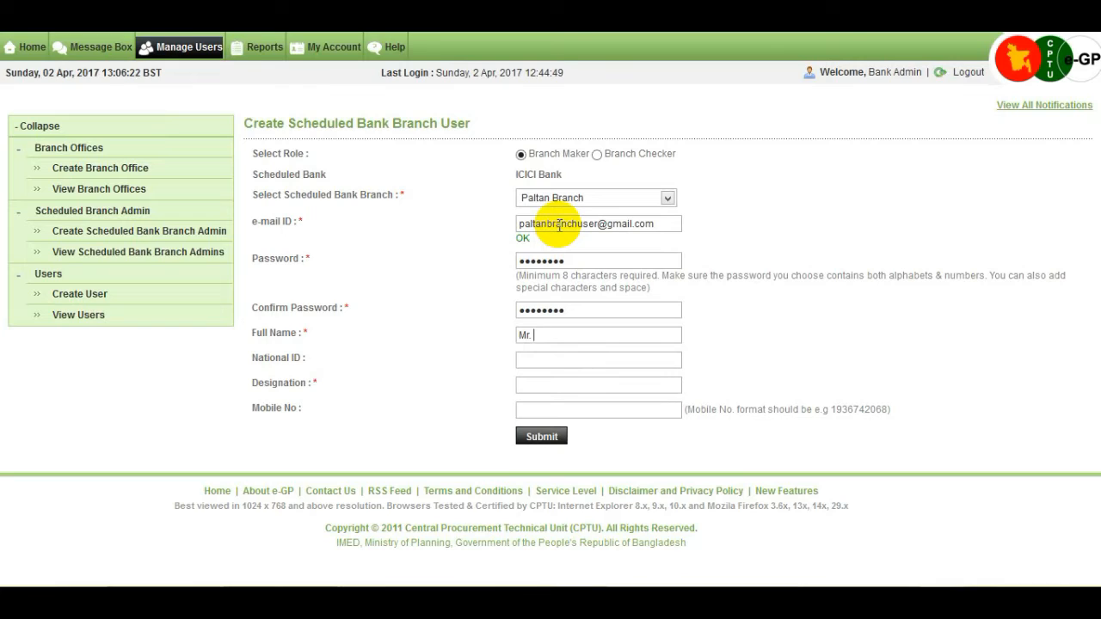
type("Billah")
key("Tab")
key("Tab")
type("Executive Officer")
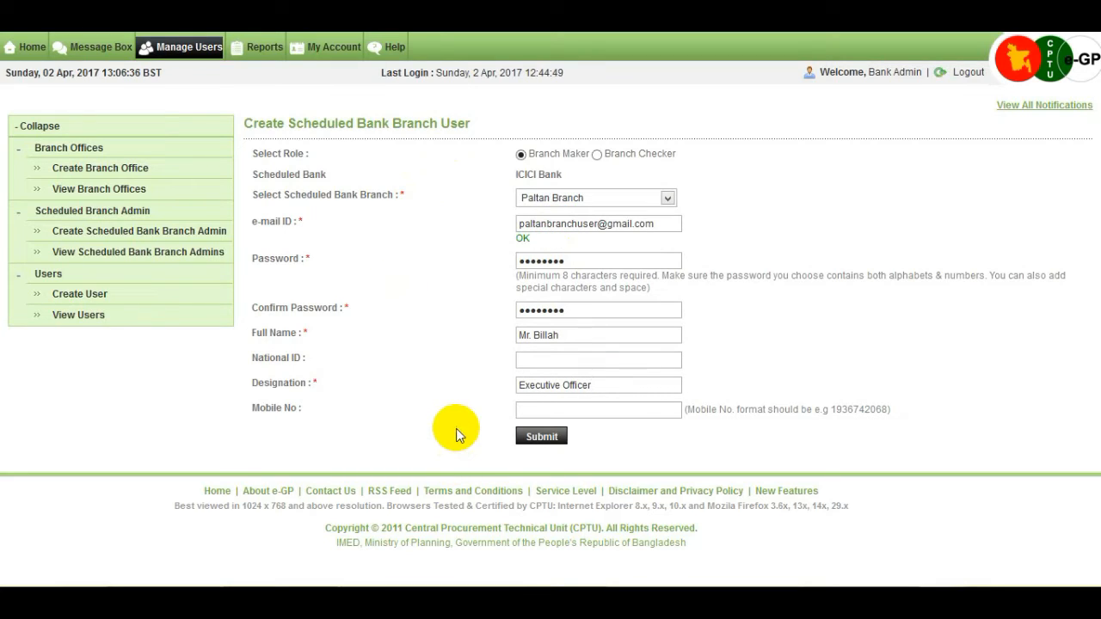
left_click(541, 438)
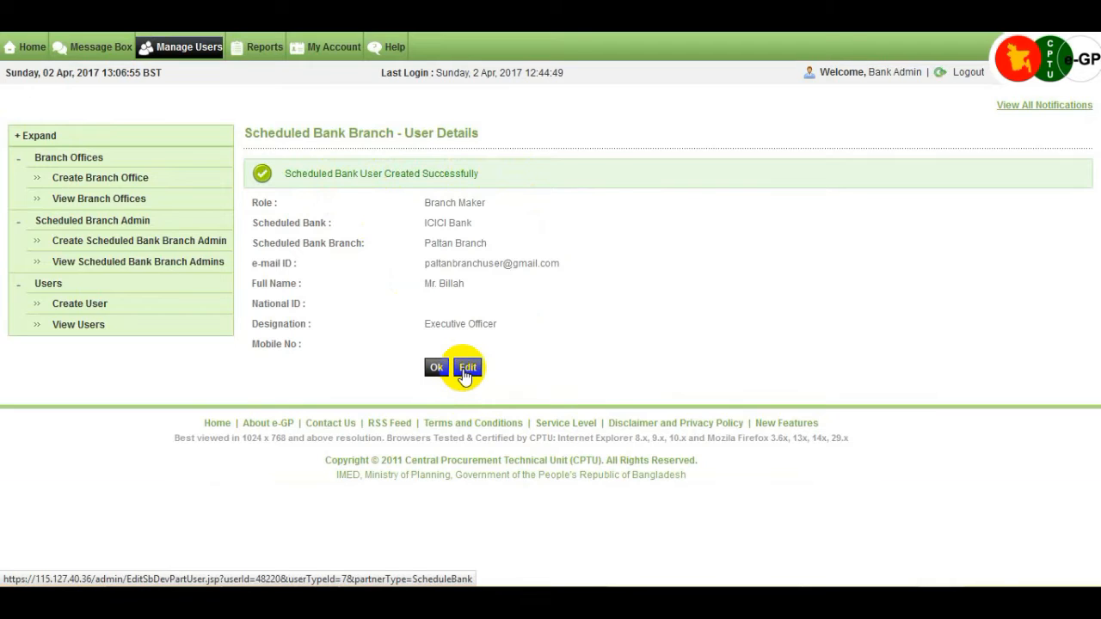
- Add a mobile number to the new Paltan Branch maker user and save the update
left_click(465, 371)
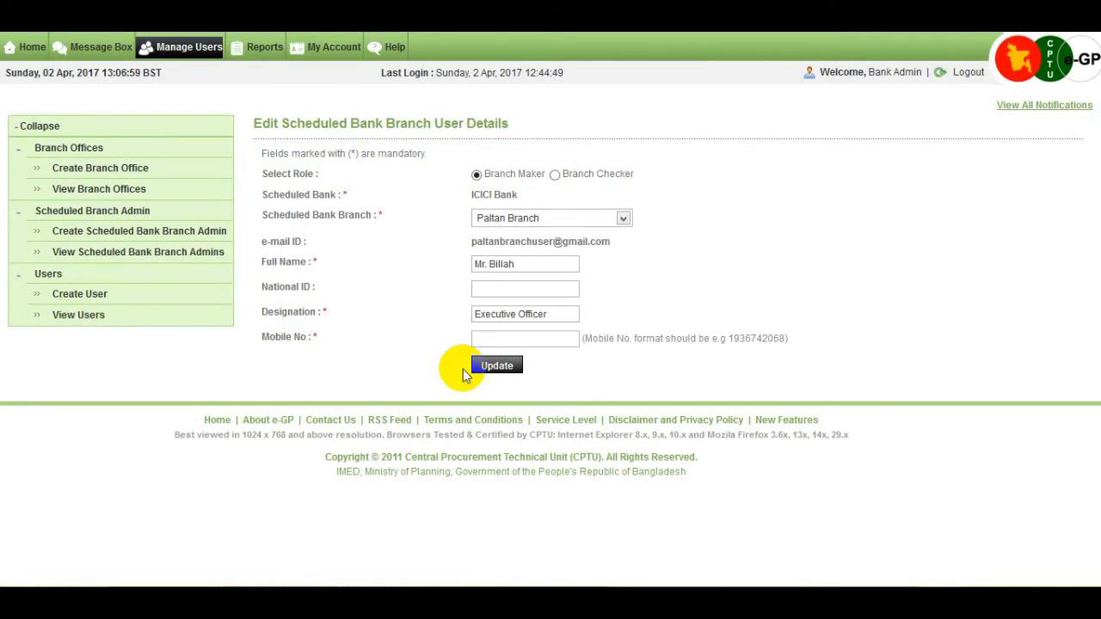
left_click(513, 340)
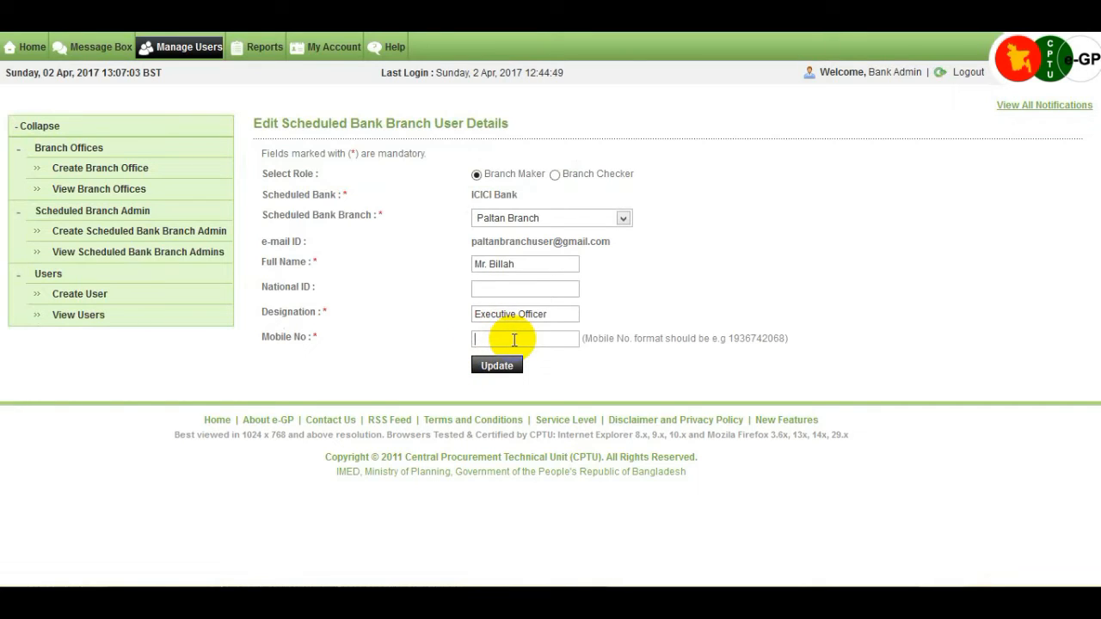
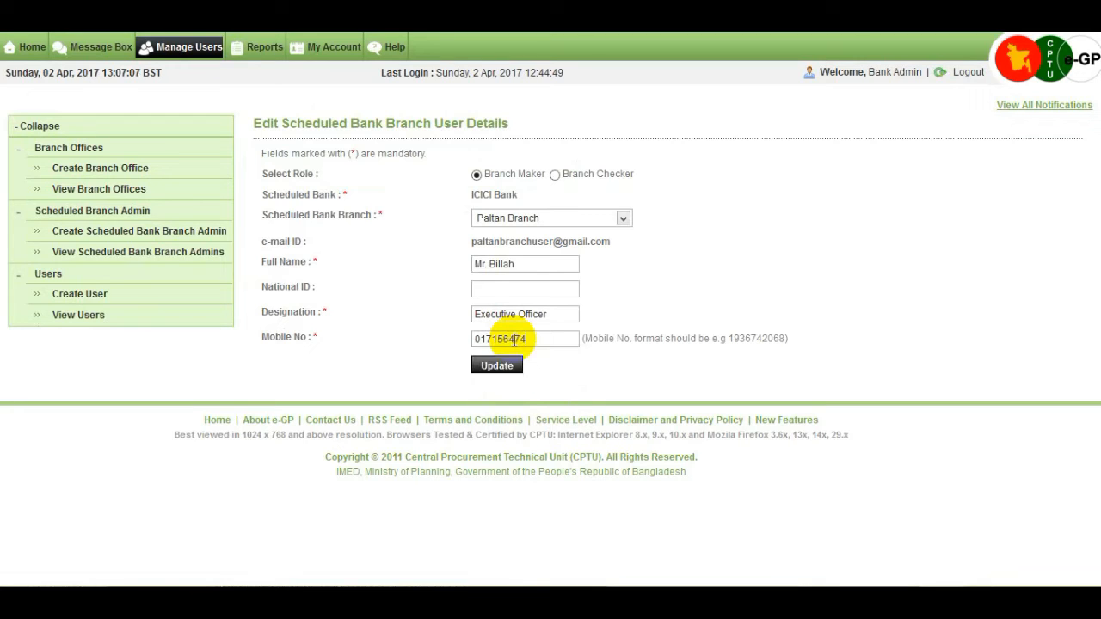
left_click(501, 367)
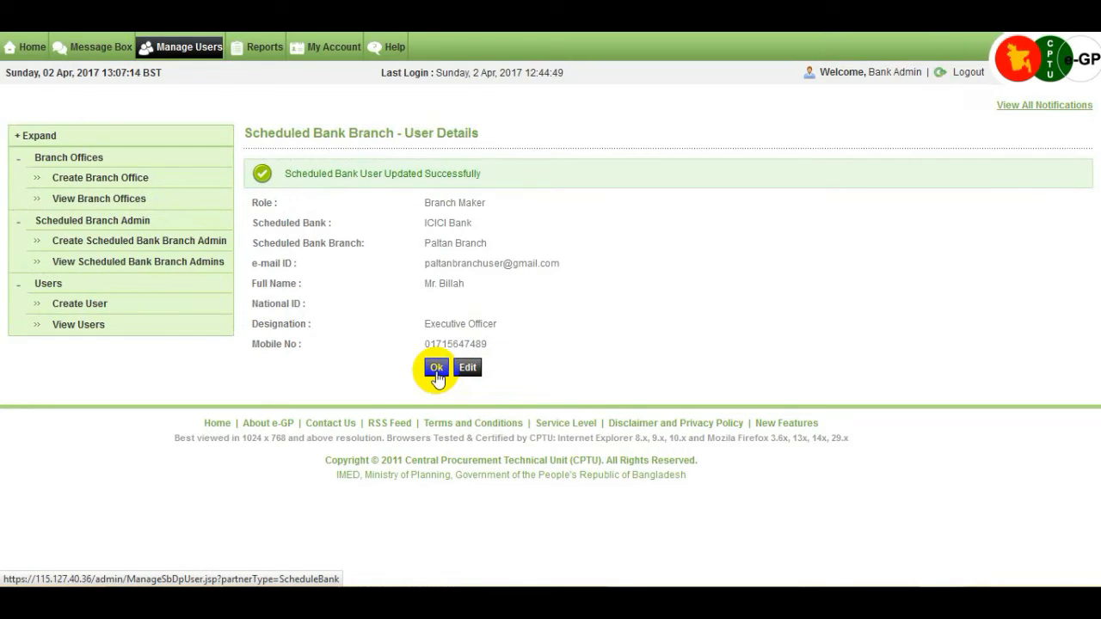
left_click(436, 370)
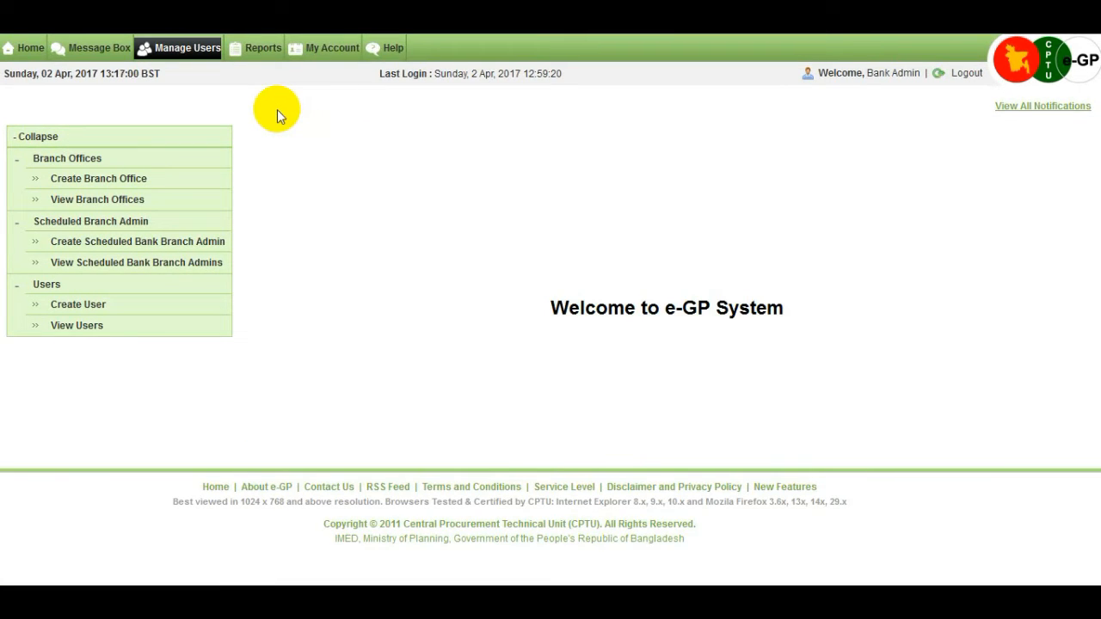
- Open the Registration Fee Payment Report and search for Verified payments
left_click(273, 53)
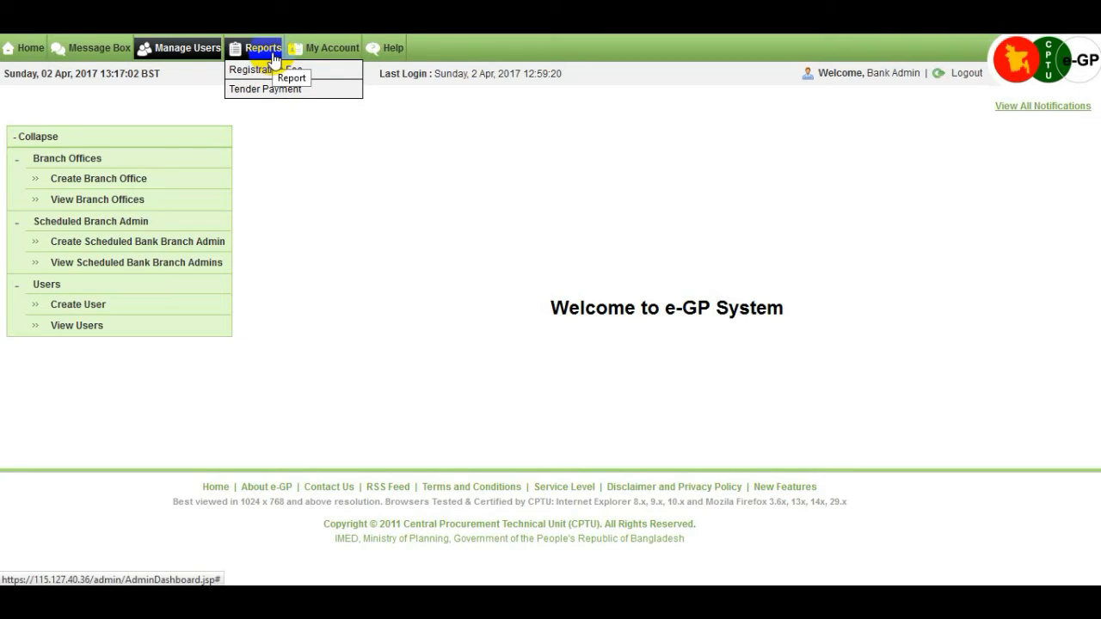
left_click(276, 70)
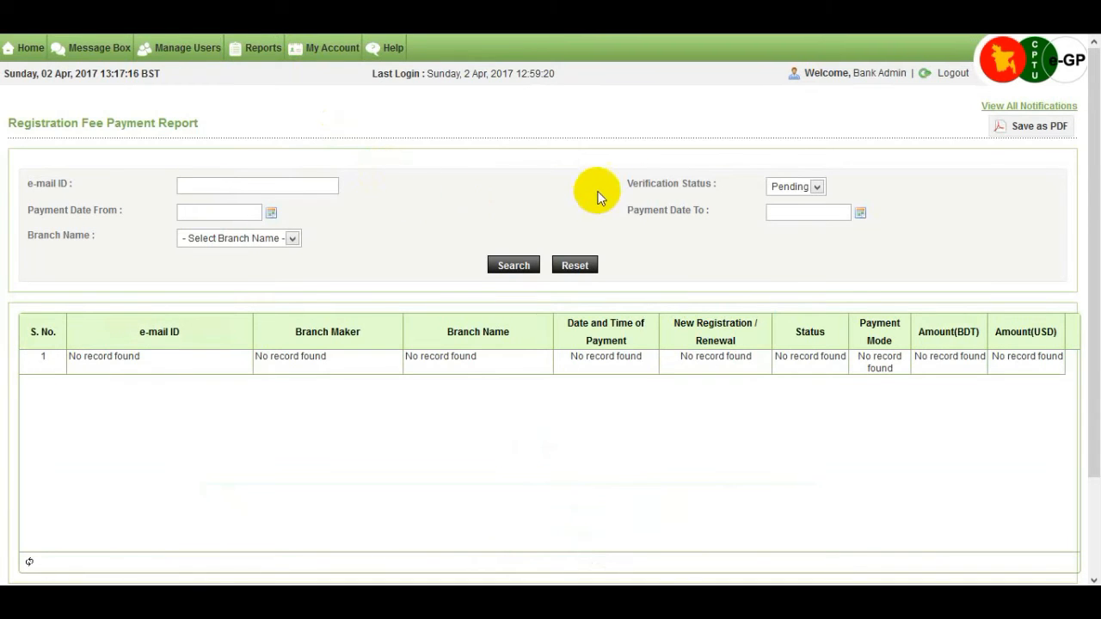
left_click(817, 188)
left_click(791, 203)
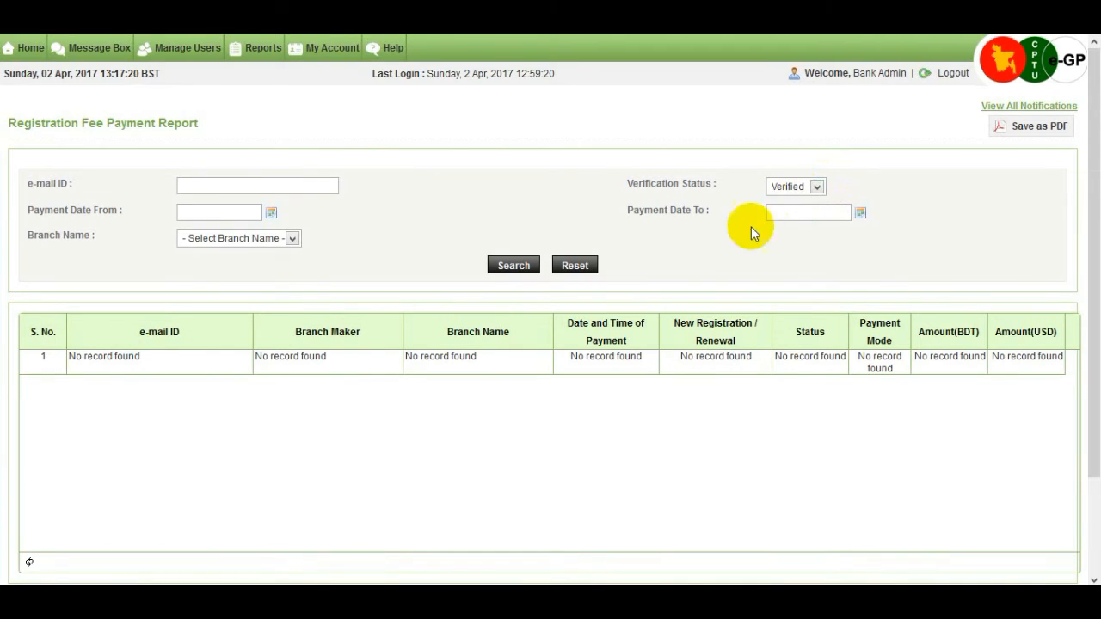
left_click(527, 269)
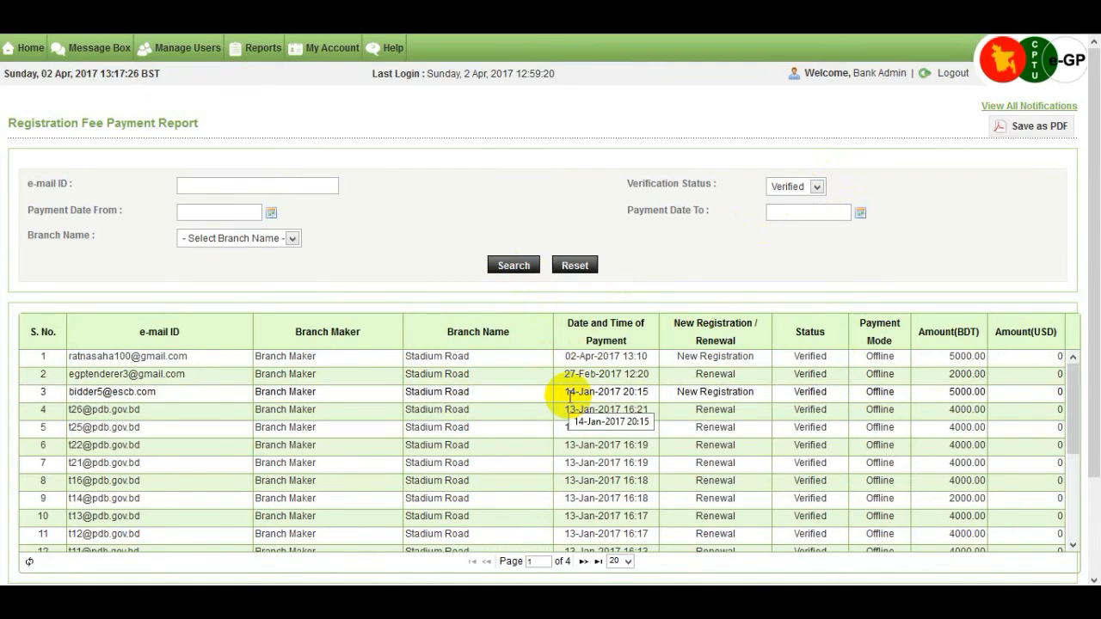
scroll(569, 397, "down", 5)
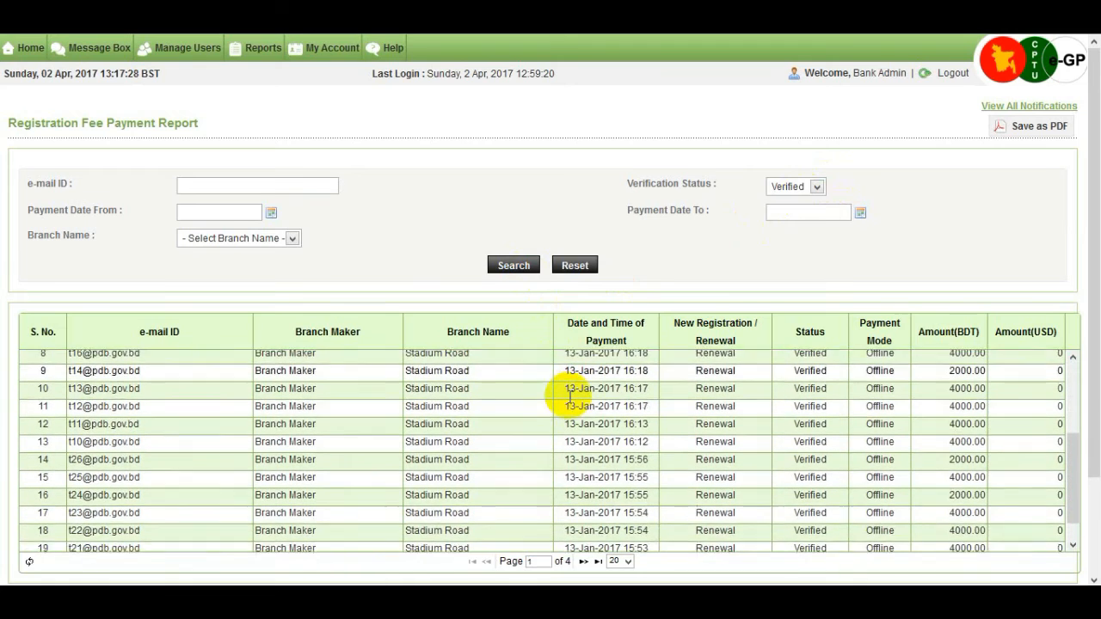
scroll(569, 398, "down", 1)
scroll(569, 397, "up", 6)
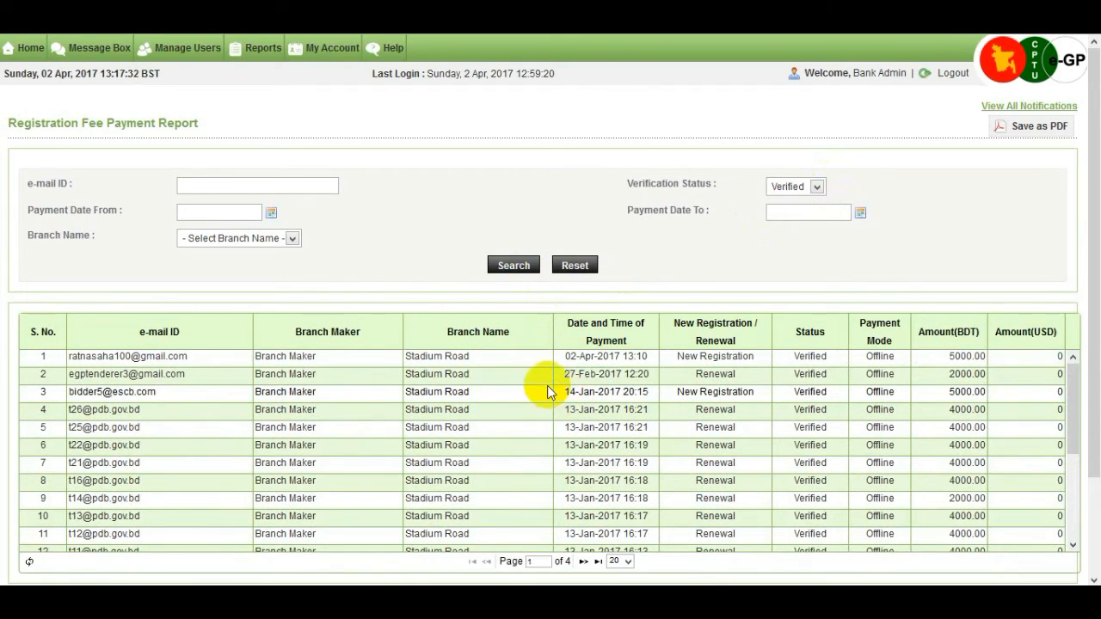
- Filter the report by CPTU Branch, then by Stadium Road branch, searching each
left_click(246, 242)
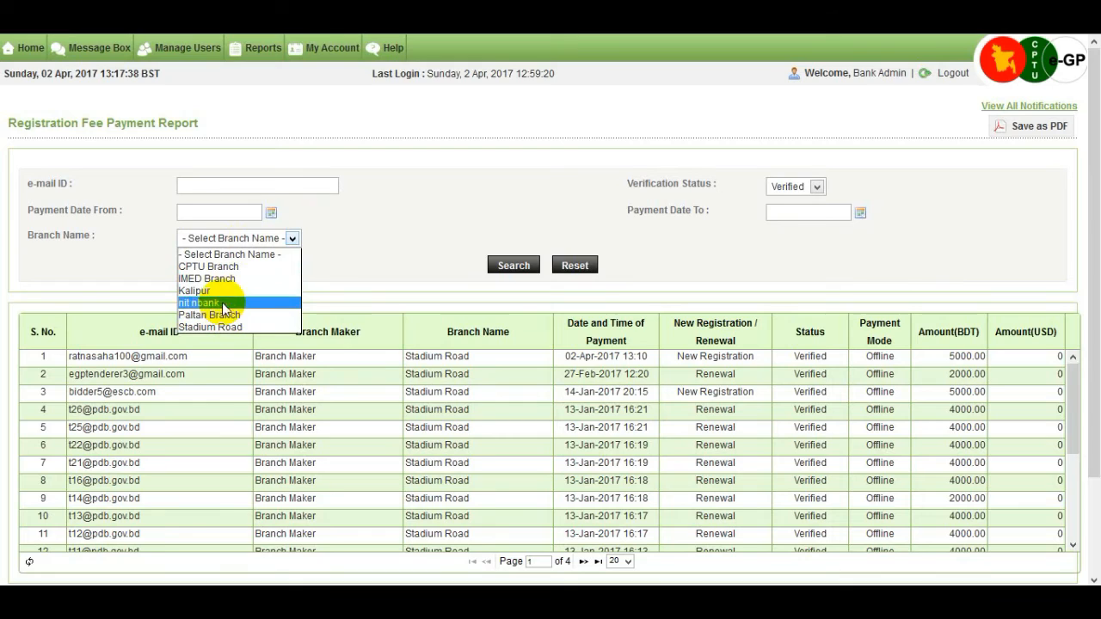
left_click(222, 267)
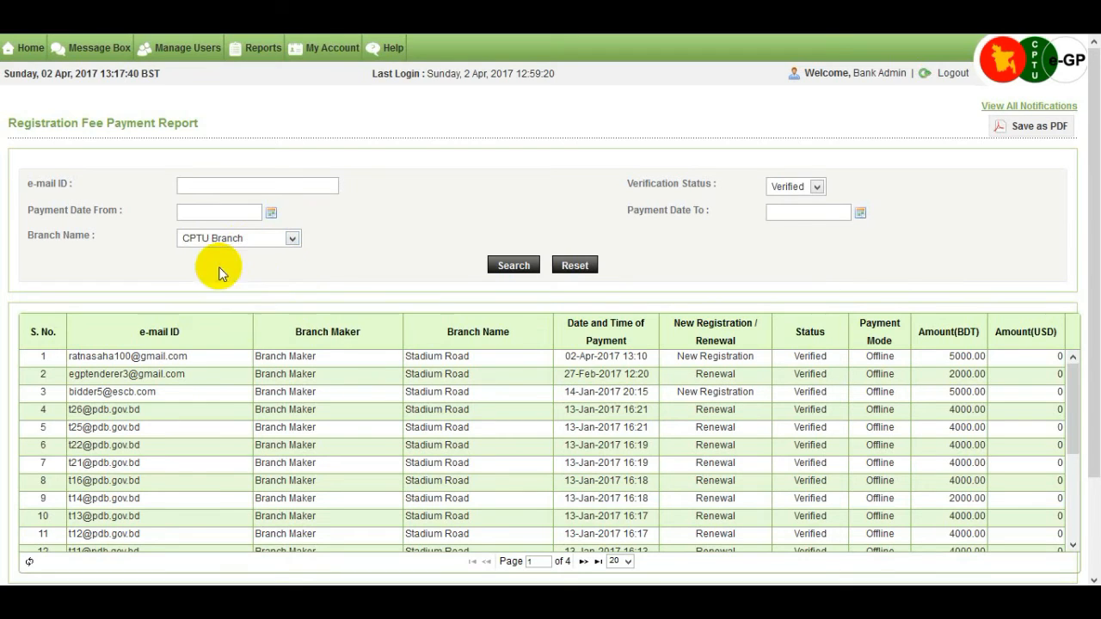
left_click(509, 267)
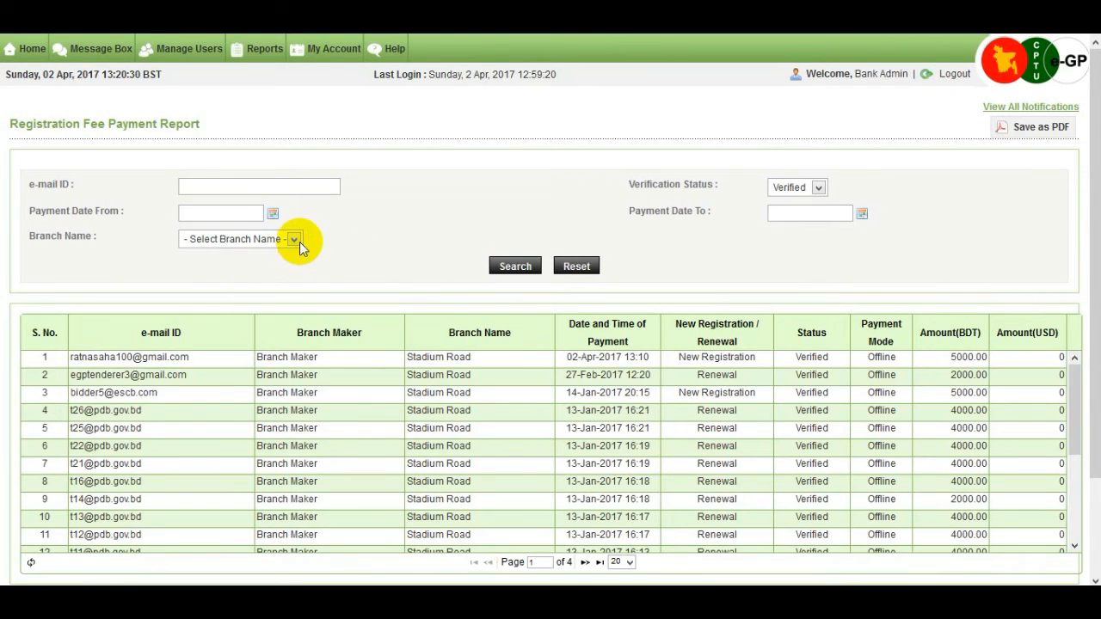
left_click(299, 244)
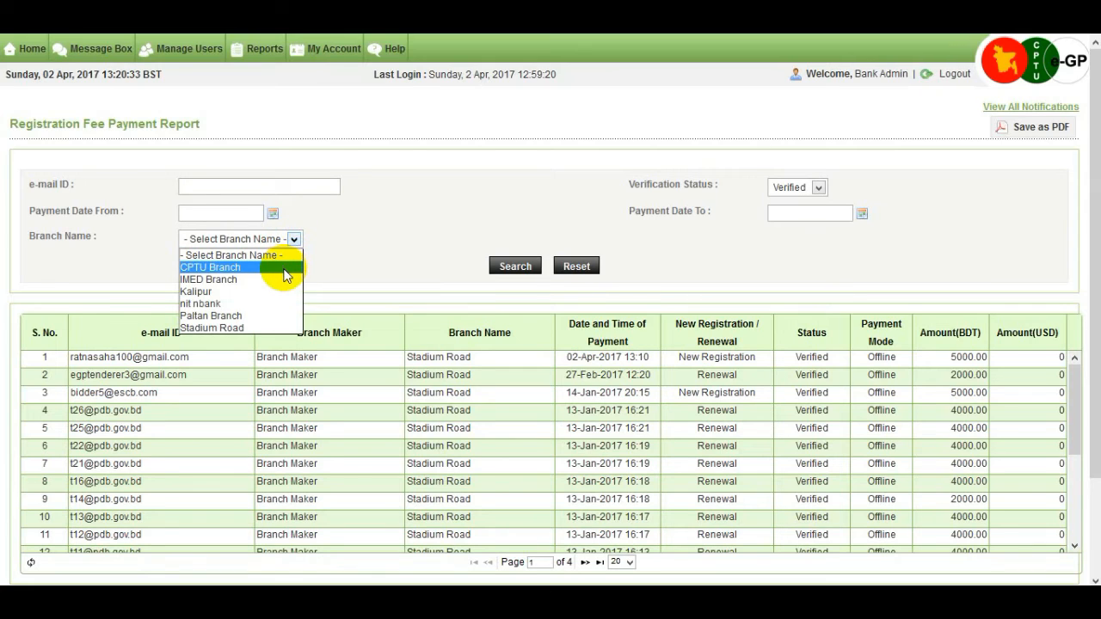
left_click(252, 327)
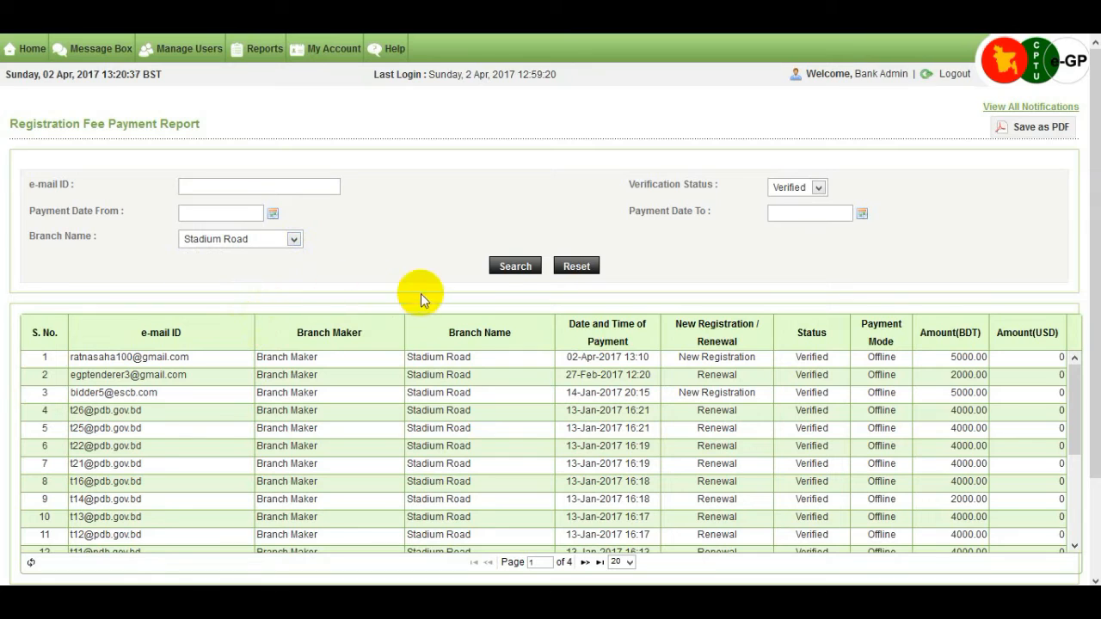
left_click(535, 268)
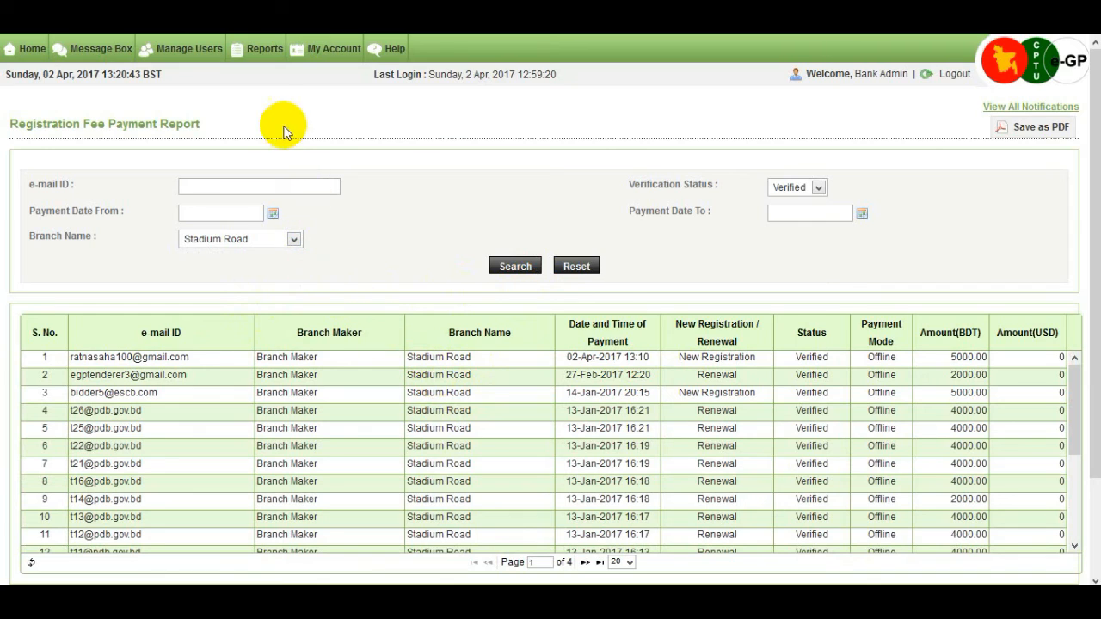
mouse_move(258, 50)
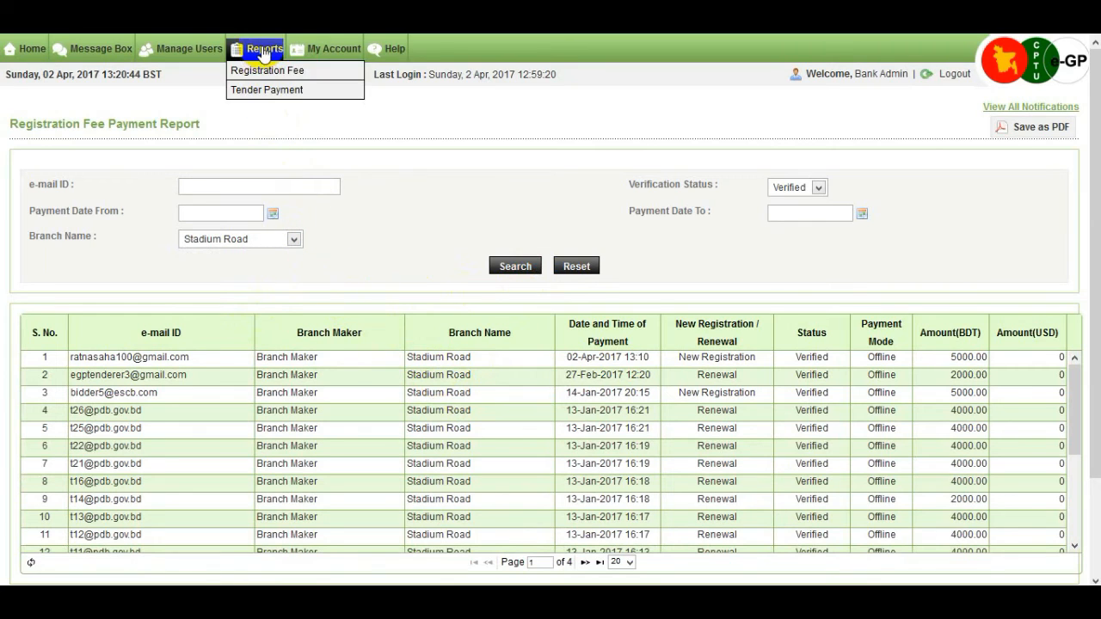
- Open the Tender Payment Report and search with Verification Status set to Verified
left_click(308, 101)
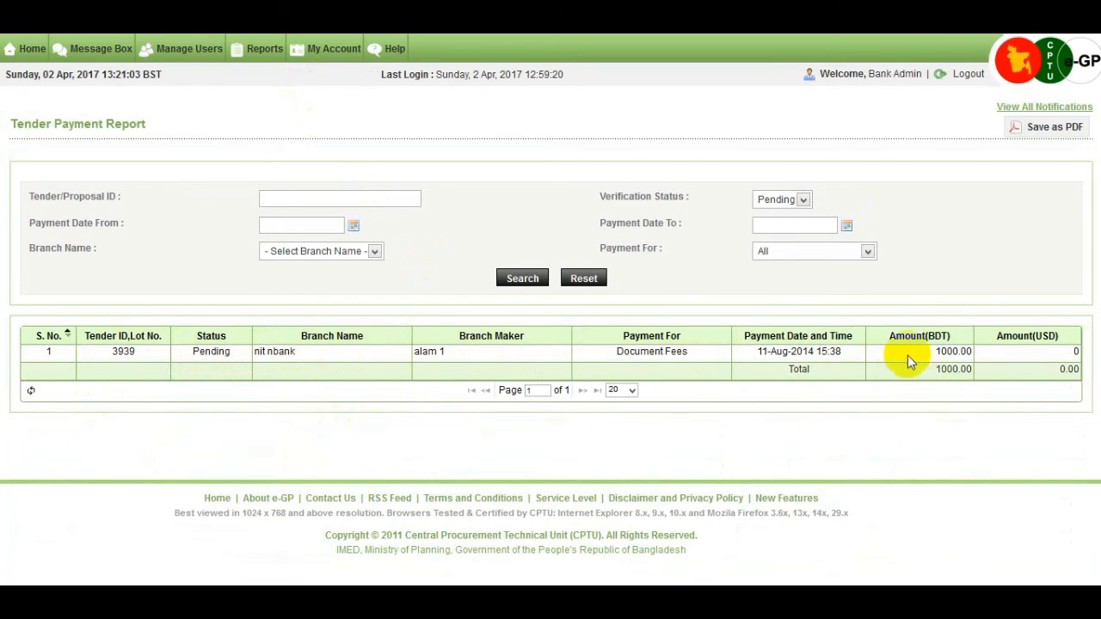
left_click(793, 200)
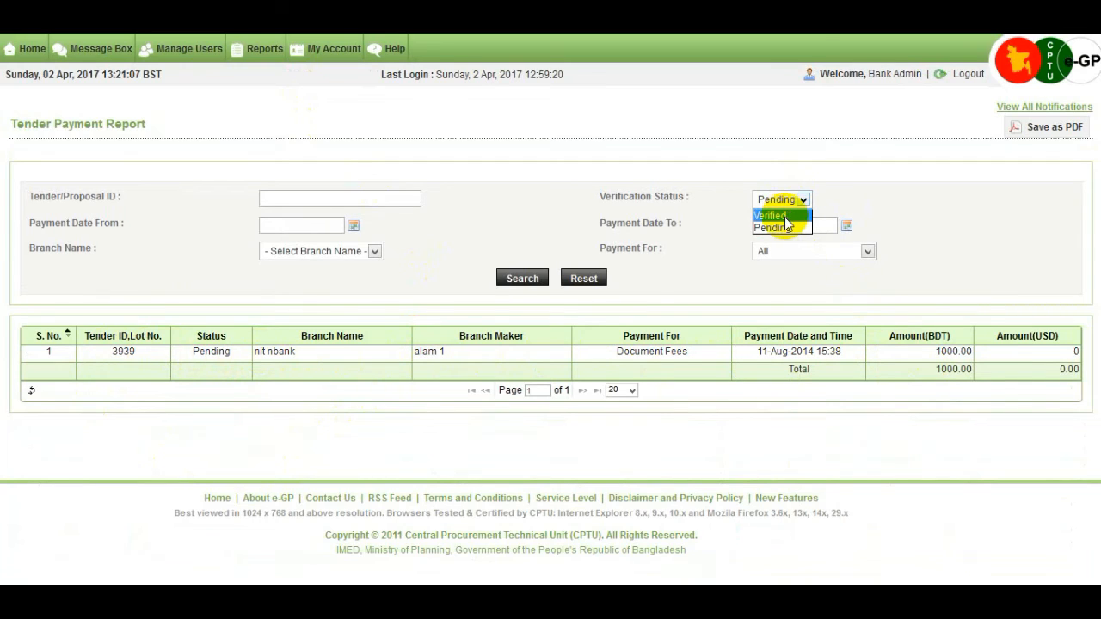
left_click(784, 216)
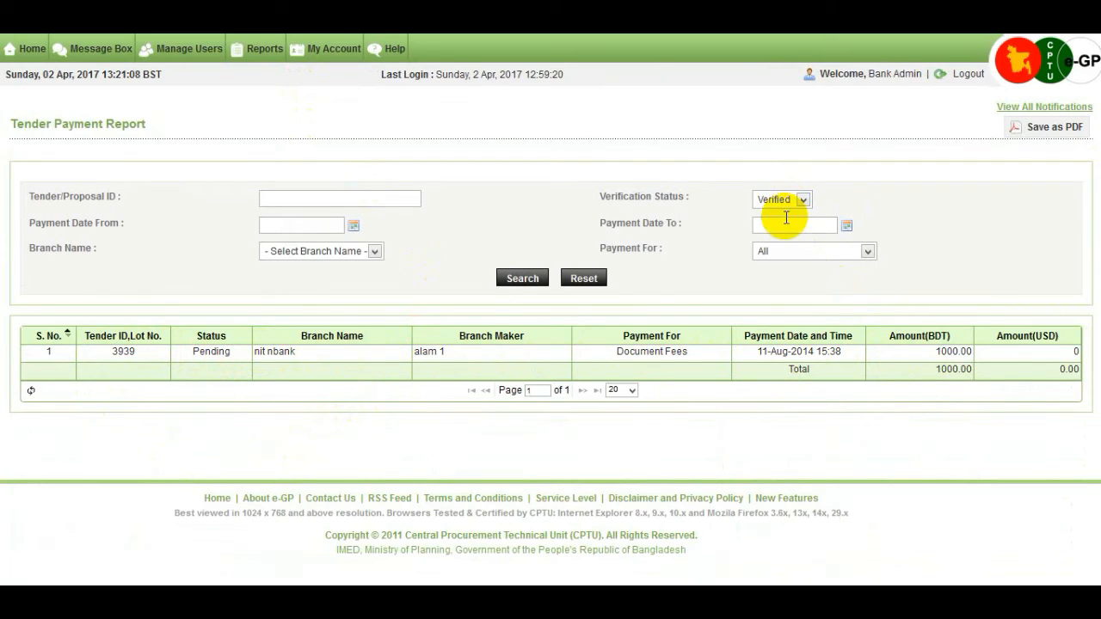
left_click(520, 279)
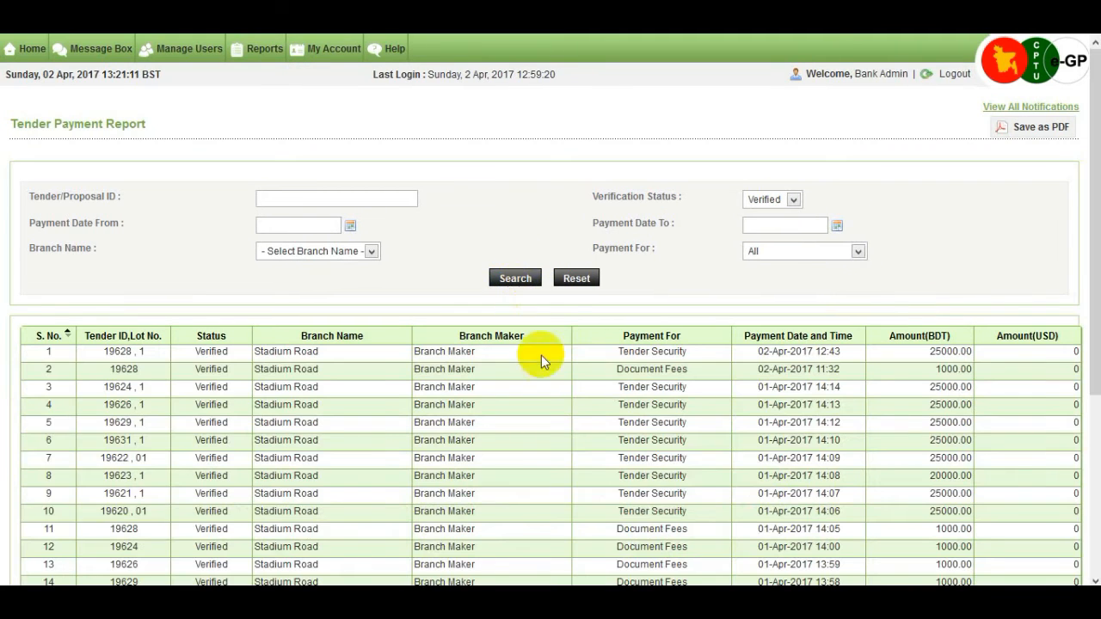
scroll(599, 491, "down", 5)
scroll(602, 492, "up", 5)
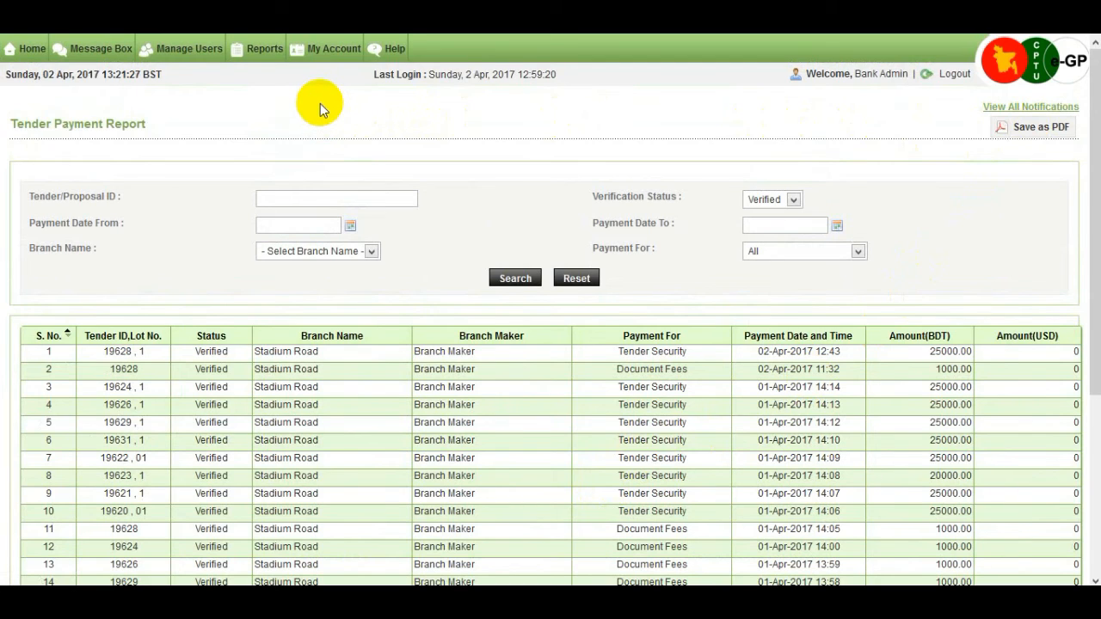
- View the Bank Admin profile, then re-save it unchanged from Edit Profile
left_click(327, 50)
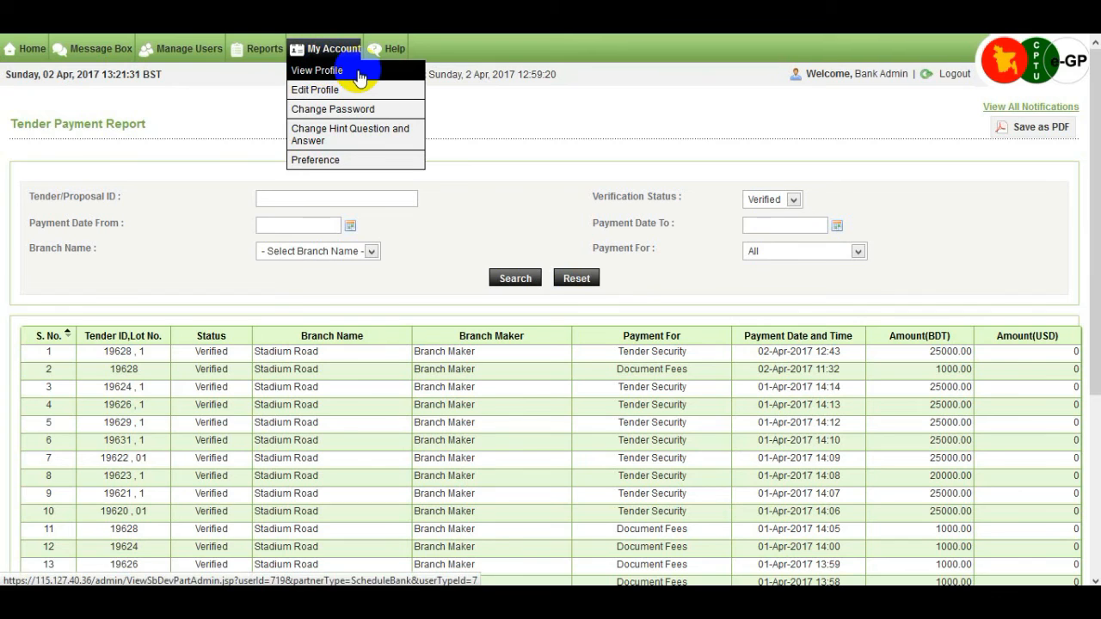
left_click(360, 75)
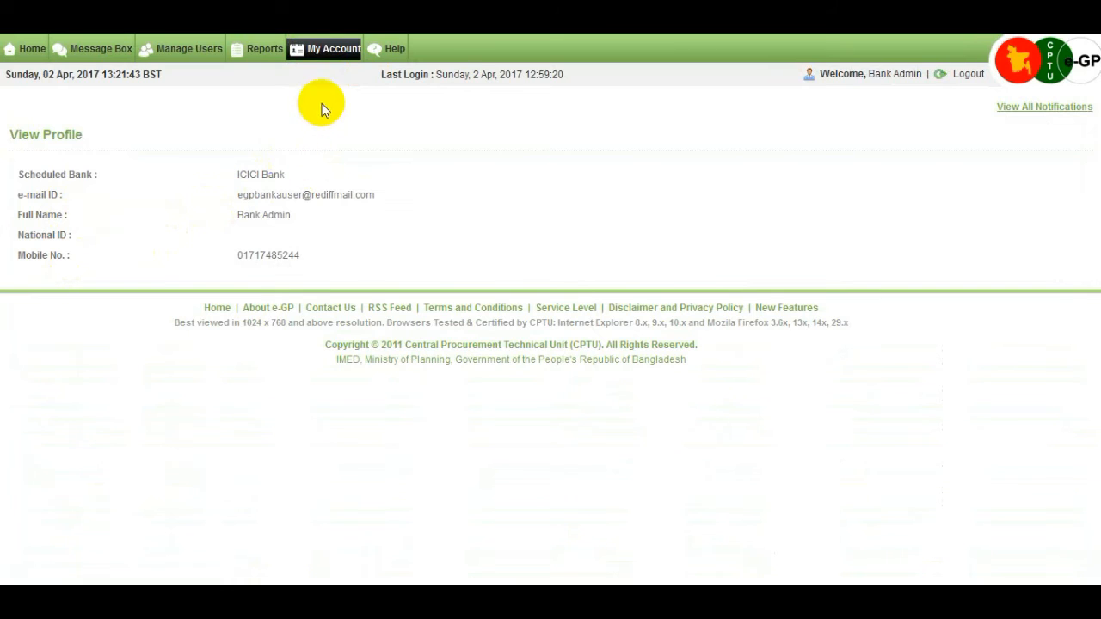
mouse_move(333, 59)
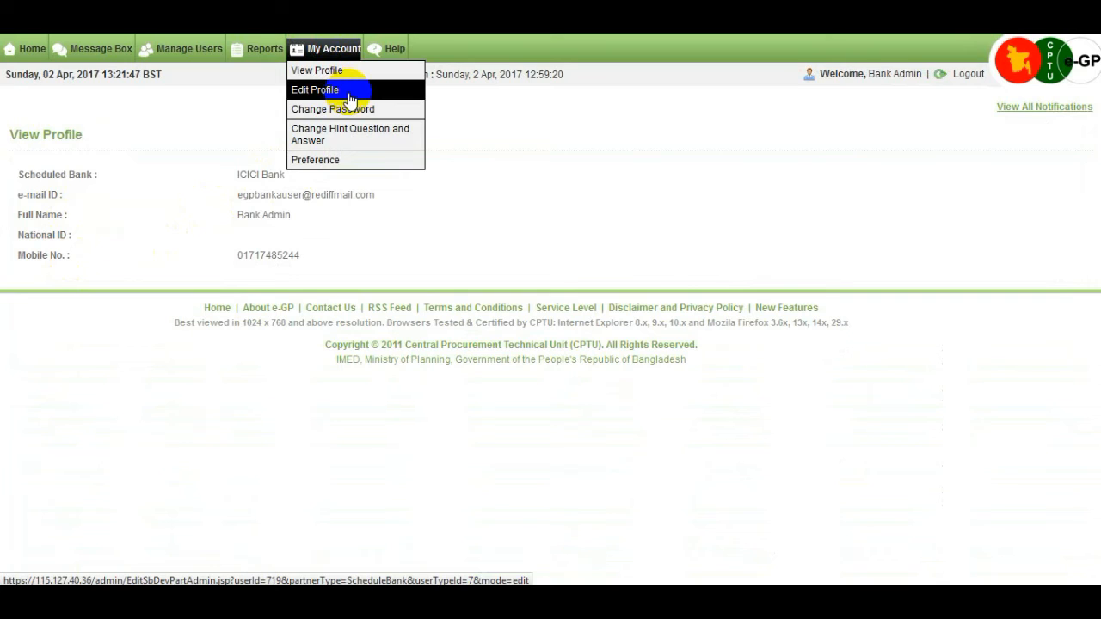
left_click(349, 94)
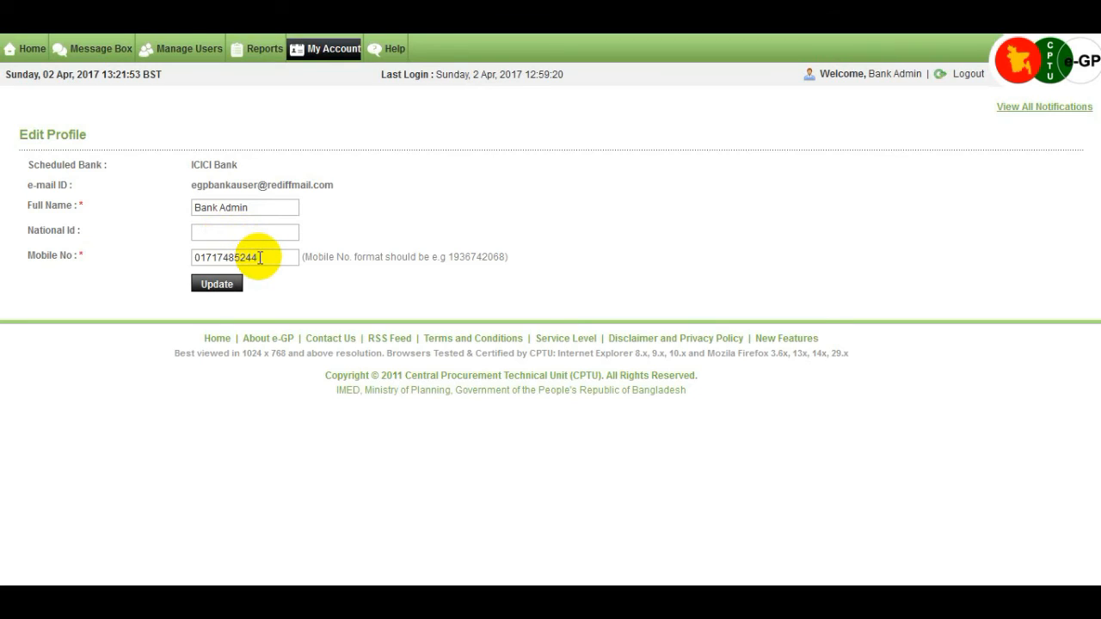
left_click(222, 291)
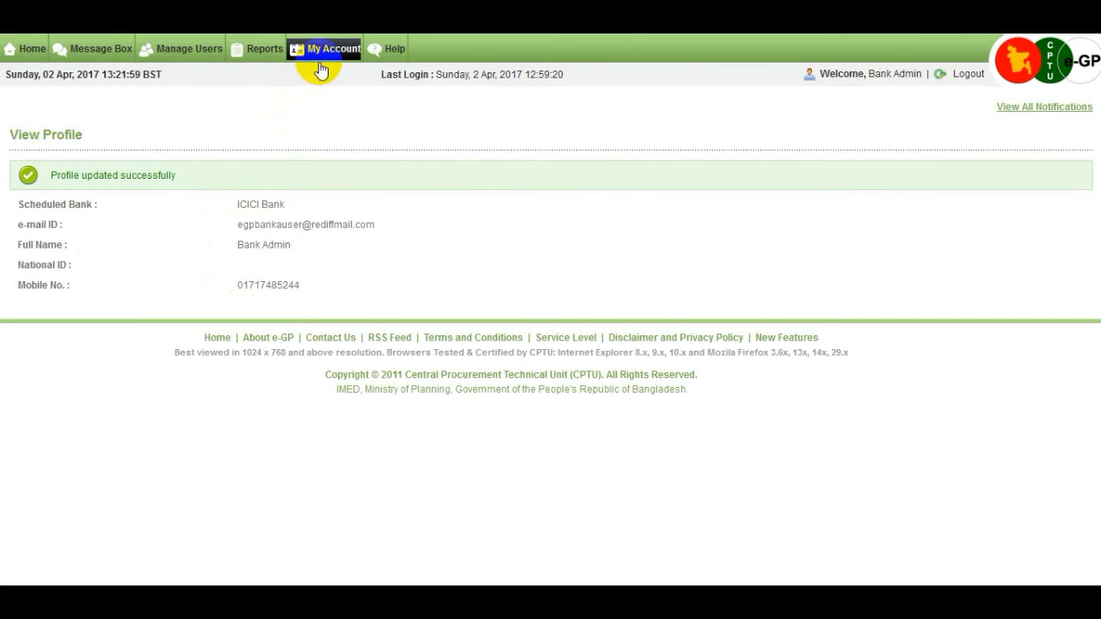
mouse_move(327, 52)
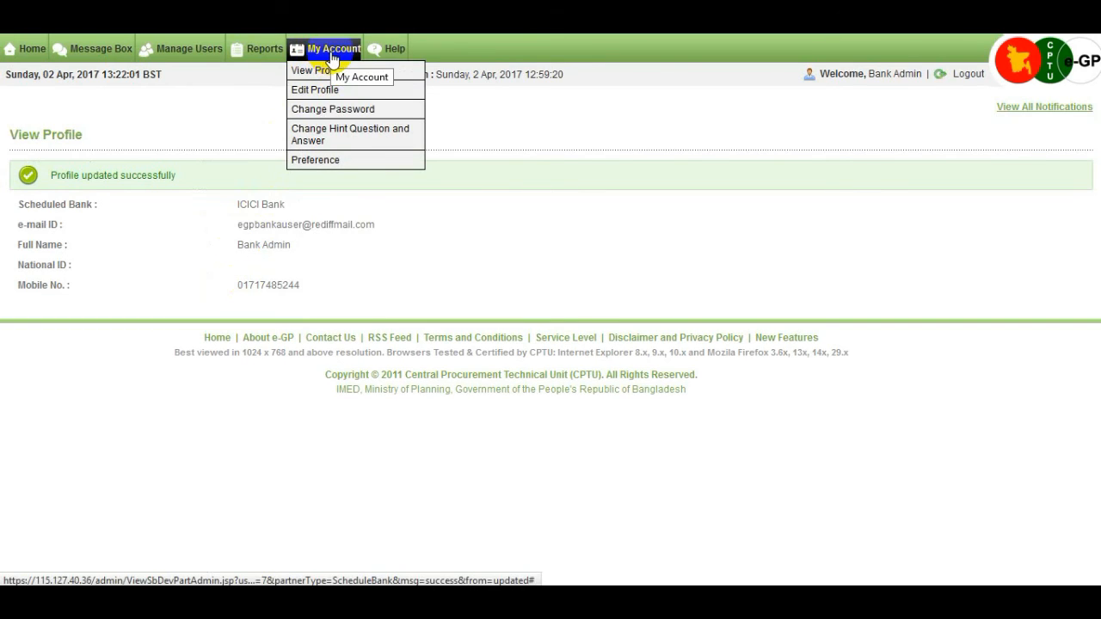
- Fill in the Change Password form with the current password, a new password and its confirmation
left_click(382, 111)
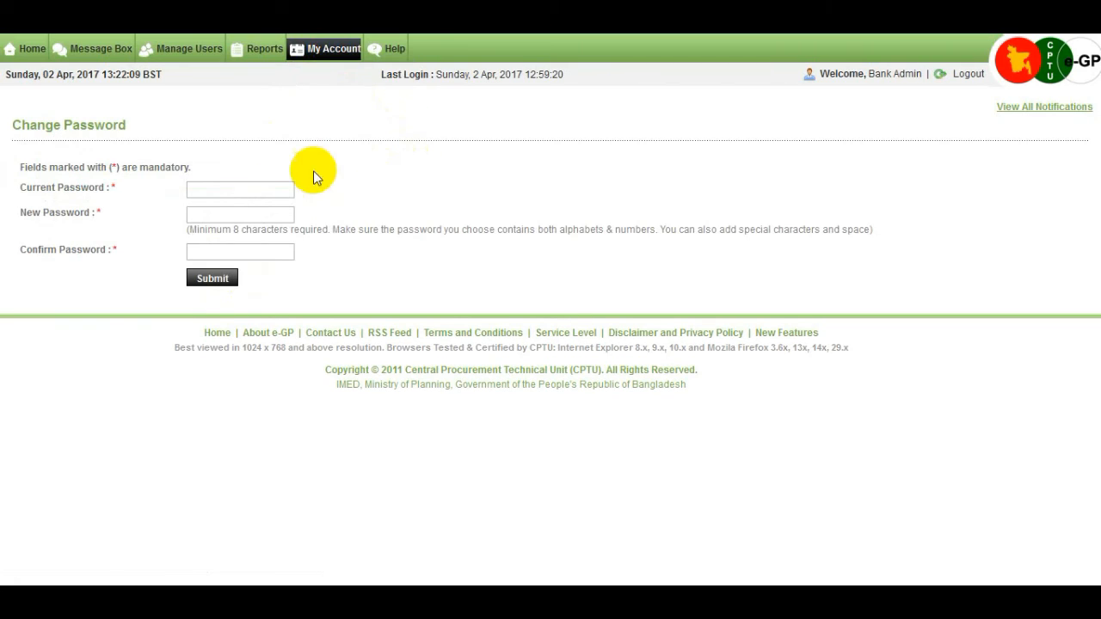
left_click(243, 186)
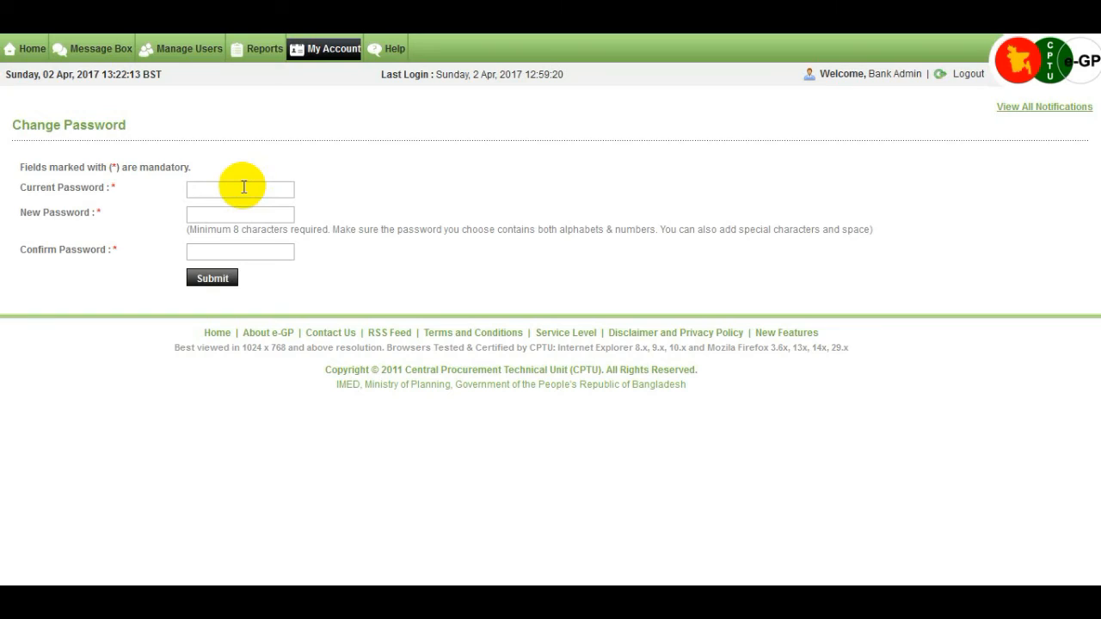
type("••••••••")
key("Tab")
type("••••")
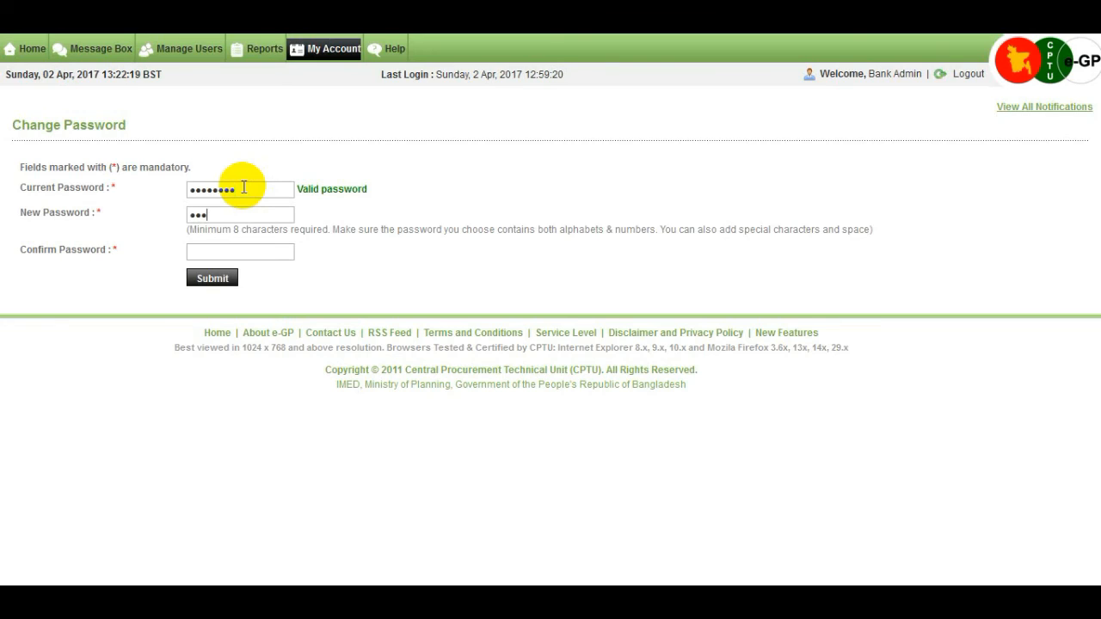
type("••••••")
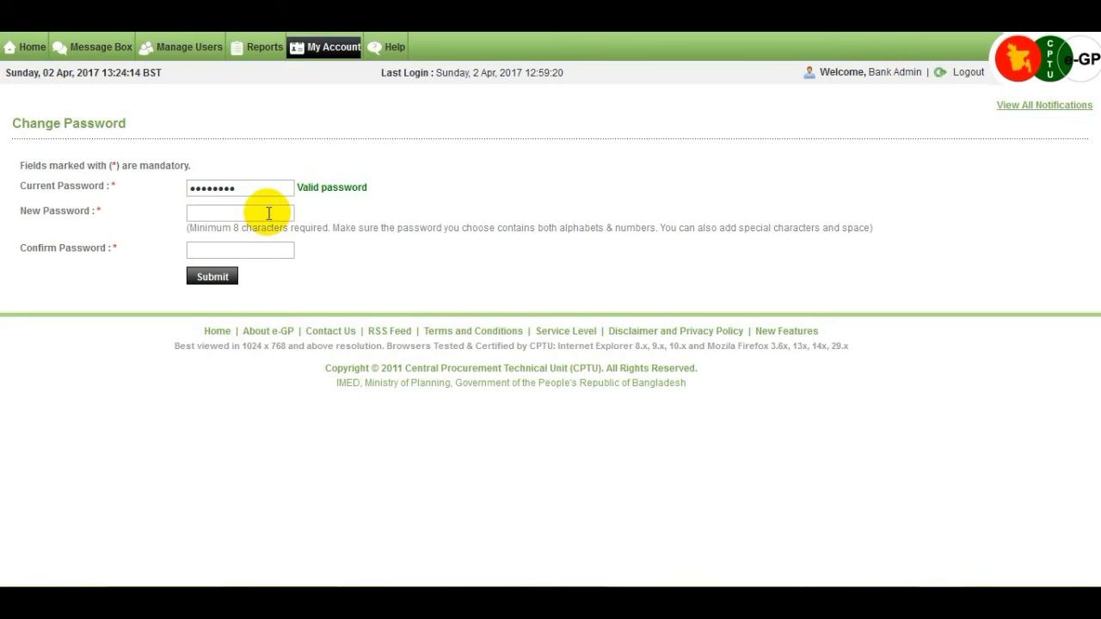
type("••••••••••")
key("Tab")
type("••••••••••")
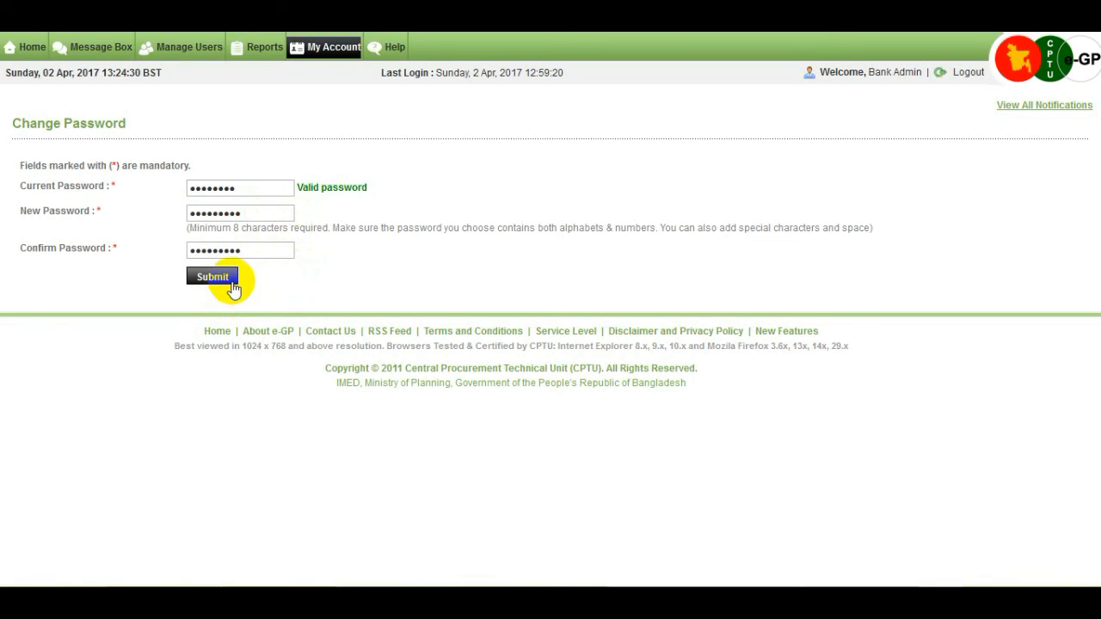
mouse_move(332, 51)
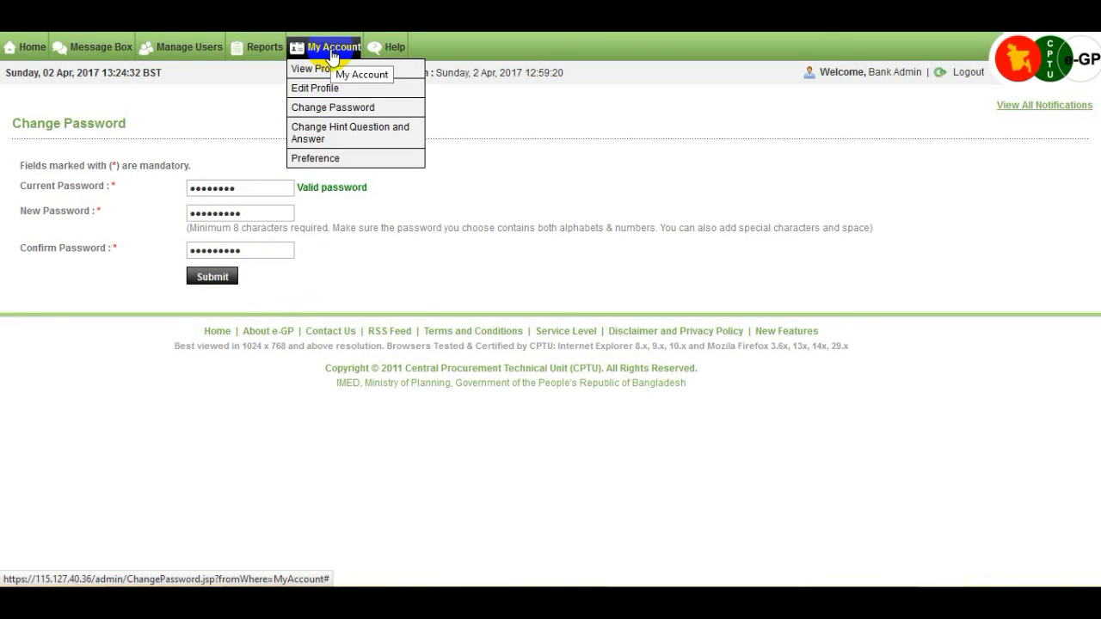
- Keep the favourite colour hint question, submit a new hint answer, then open Preferences
left_click(346, 138)
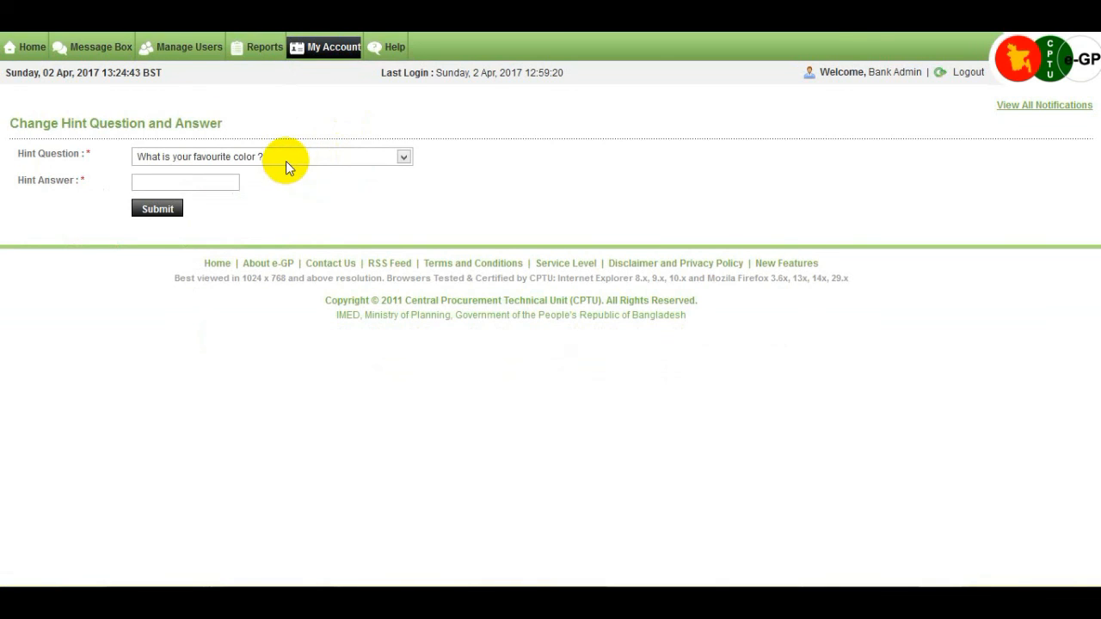
left_click(286, 158)
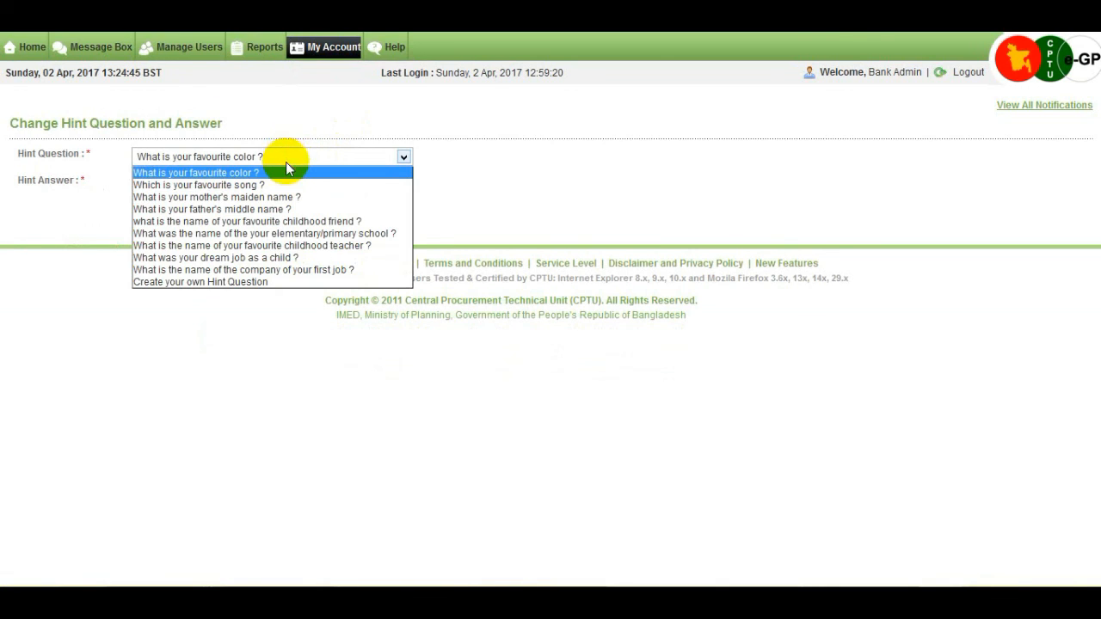
left_click(285, 178)
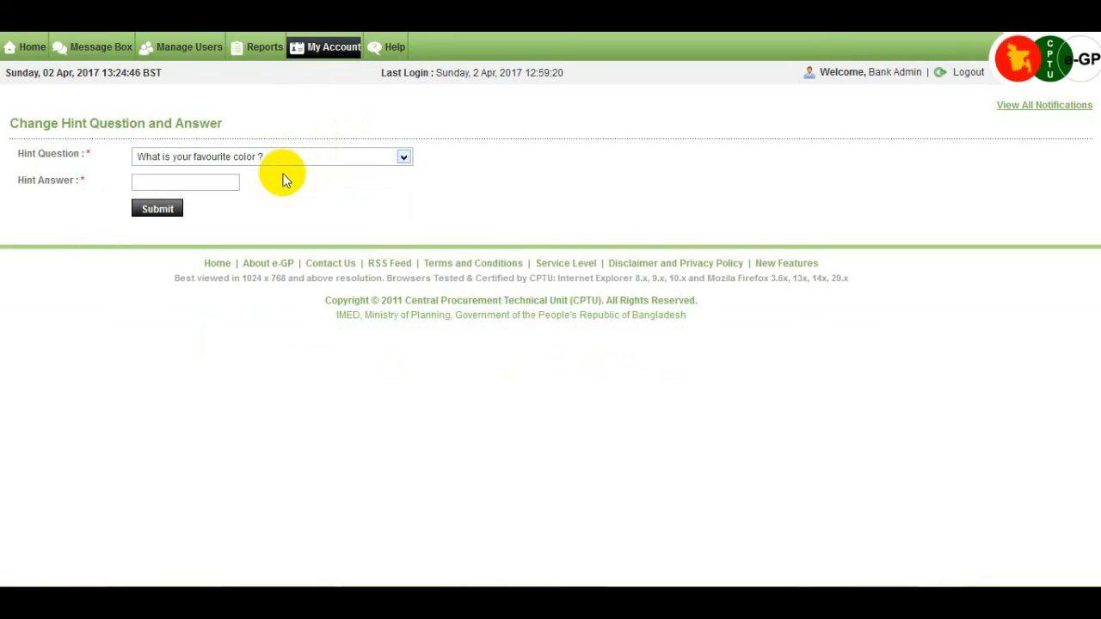
left_click(212, 186)
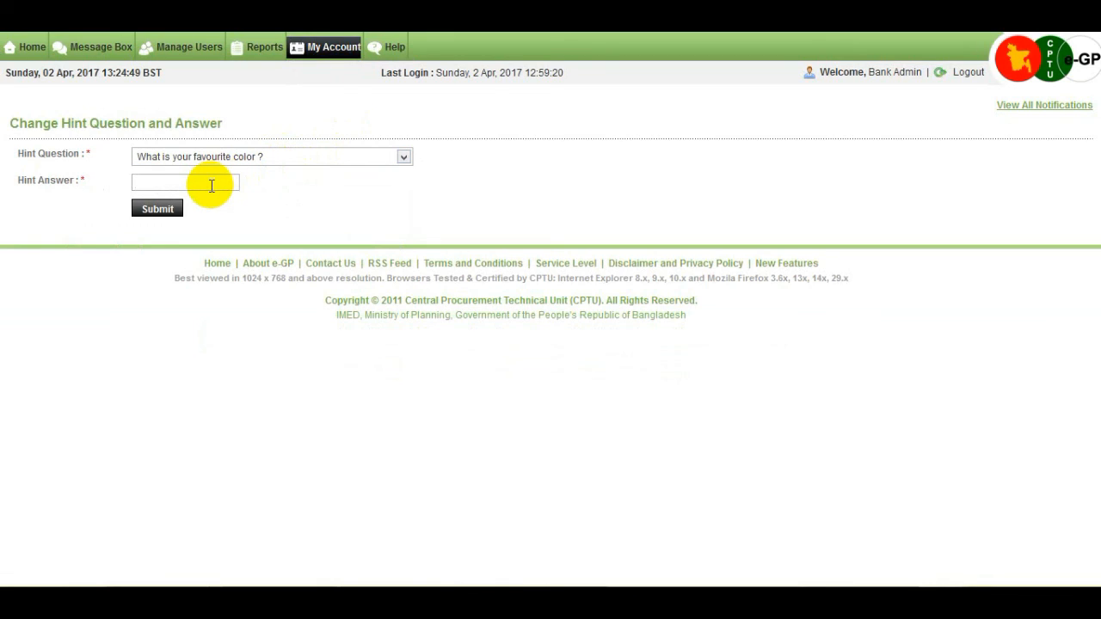
type("black")
left_click(166, 211)
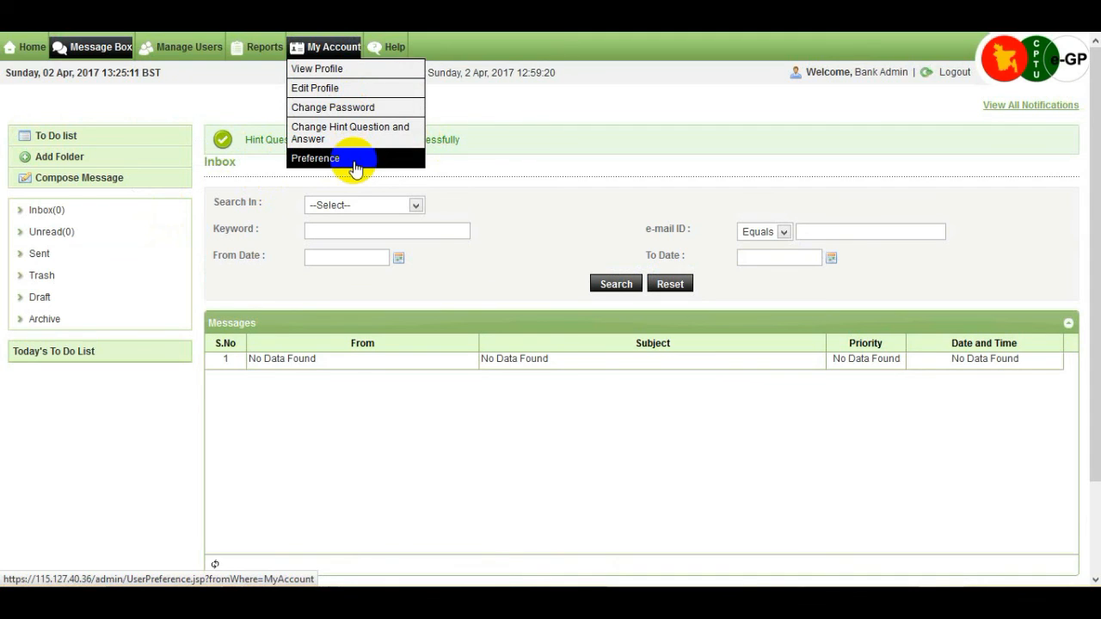
left_click(356, 163)
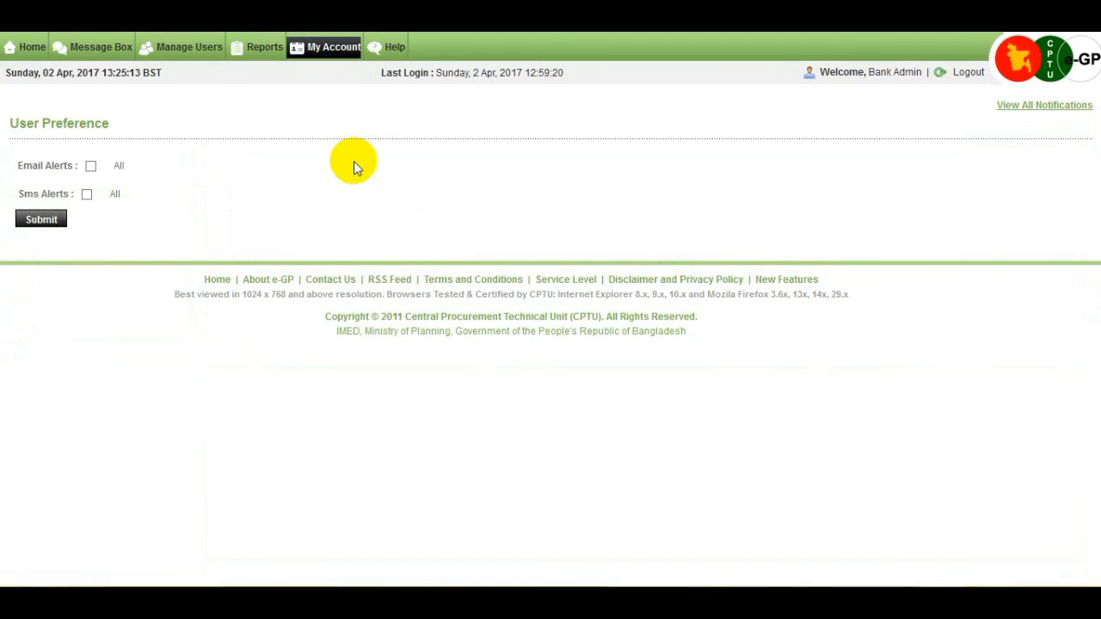